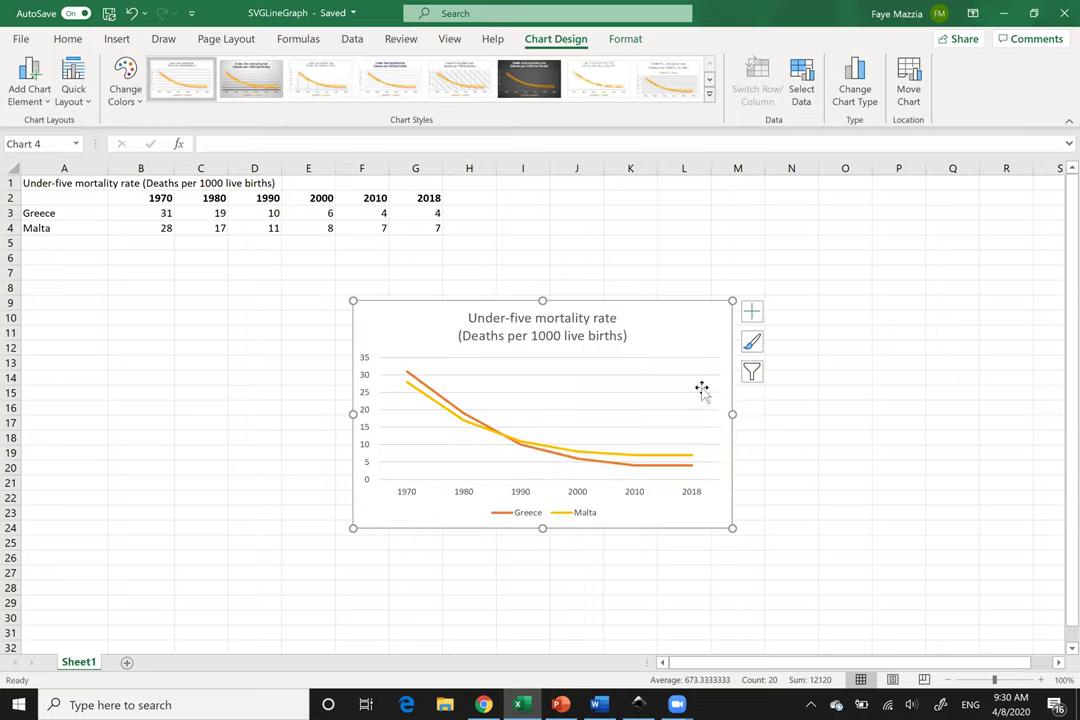
Enlarge the mortality line chart to end near column N, row 28, and apply the fourth Colorful palette, starting with green and blue.
left_click_drag(732, 528, 815, 595)
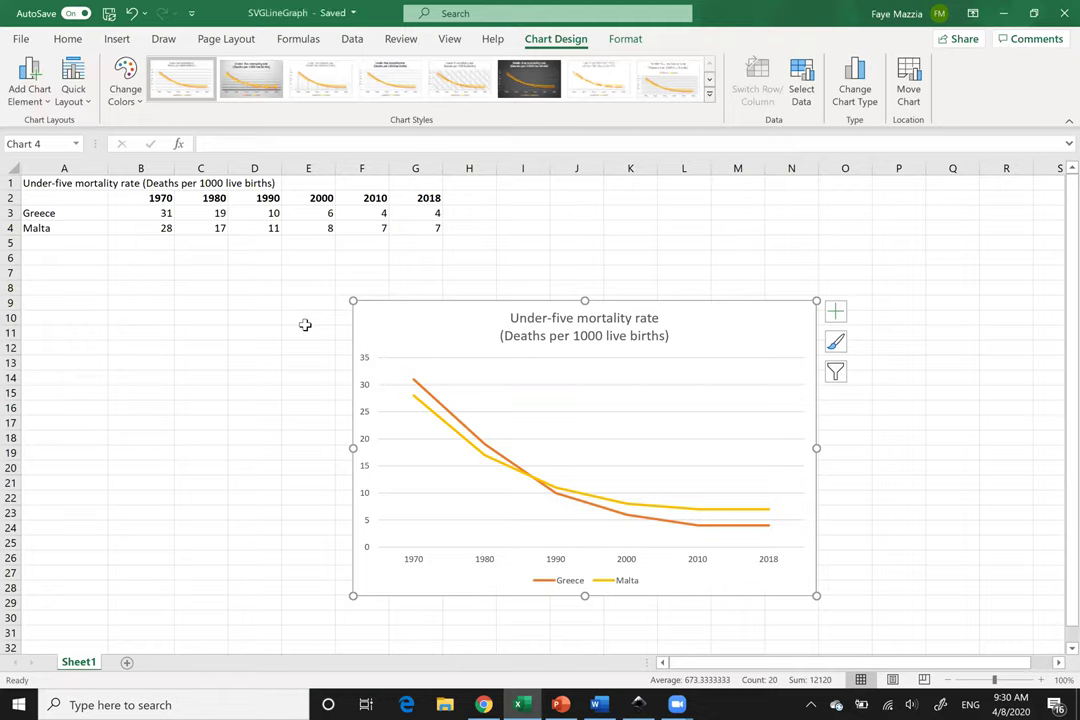
left_click(127, 100)
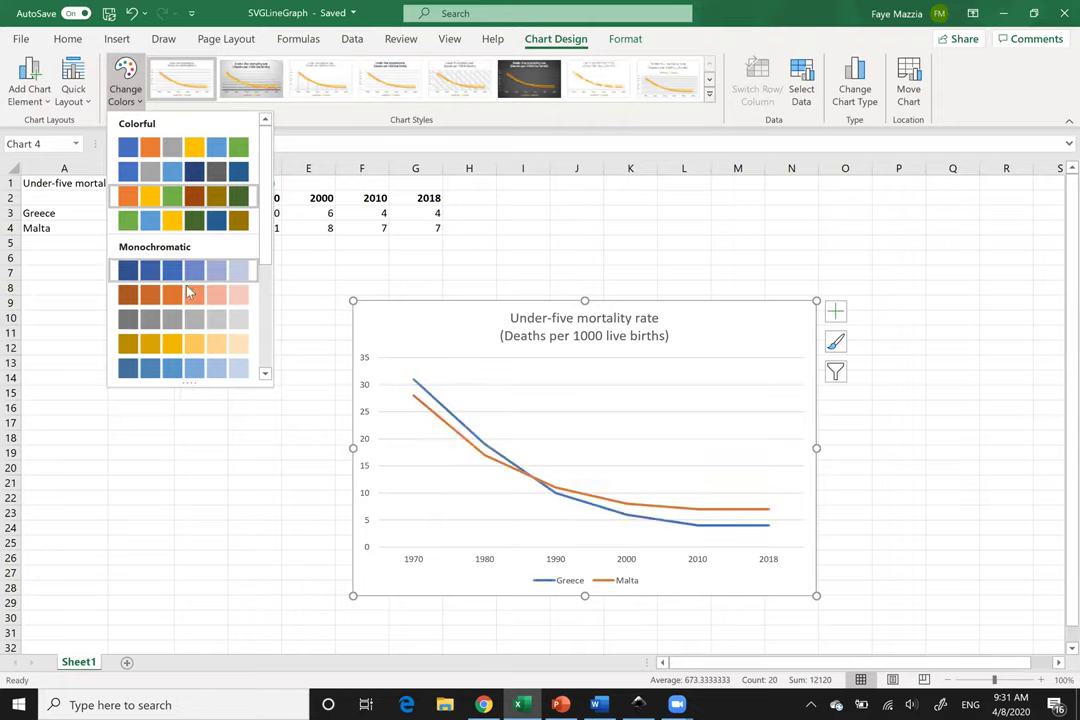
left_click(148, 224)
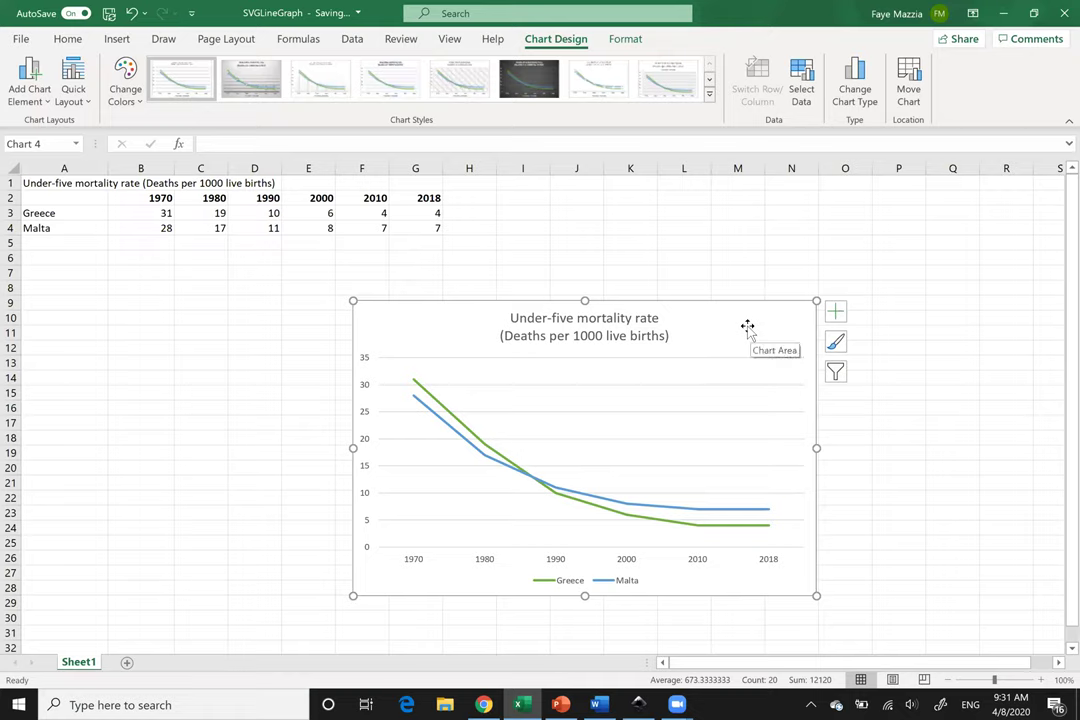
Copy the chart into the content area of the PowerPoint slide titled "Graph copied and pasted".
right_click(748, 331)
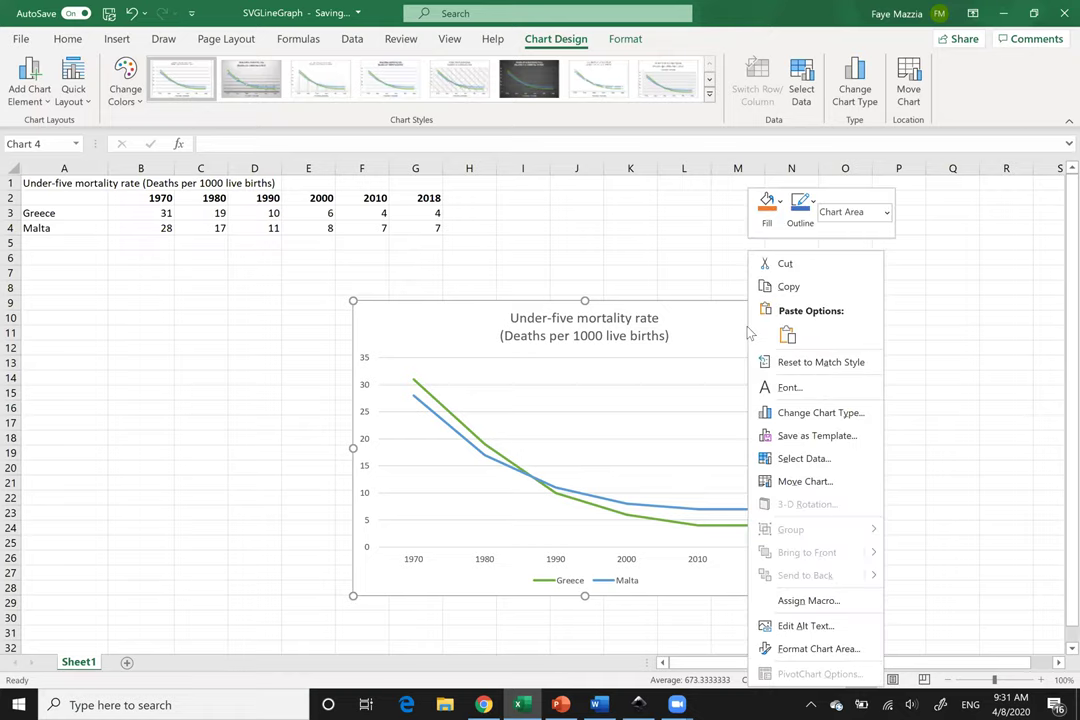
left_click(788, 287)
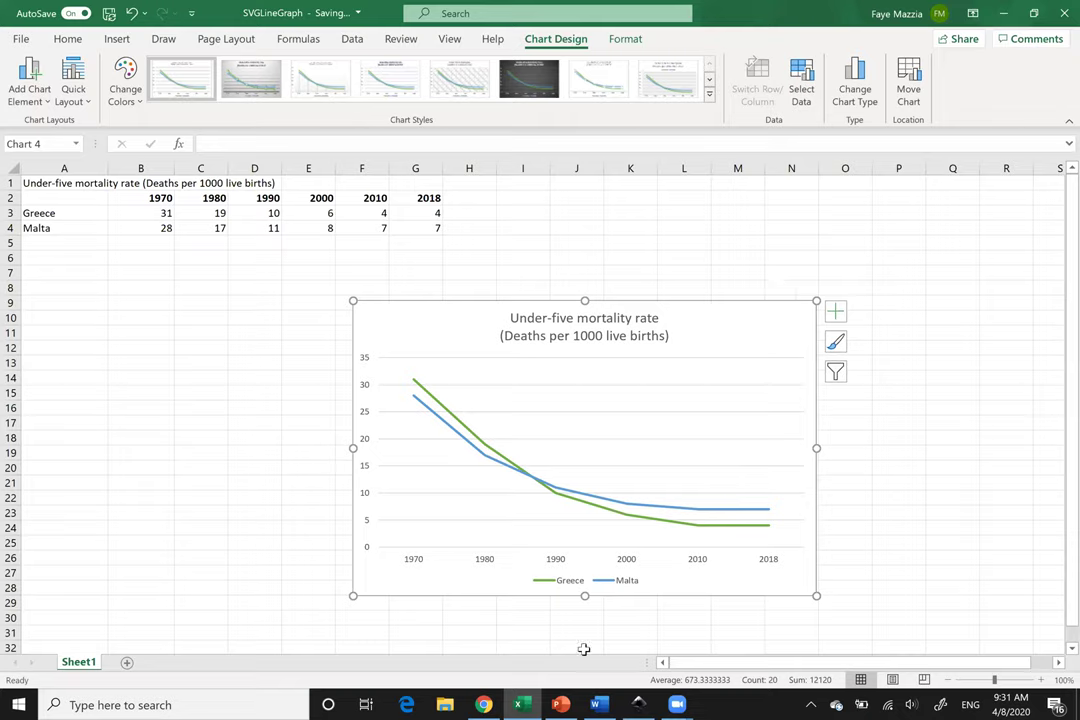
left_click(562, 704)
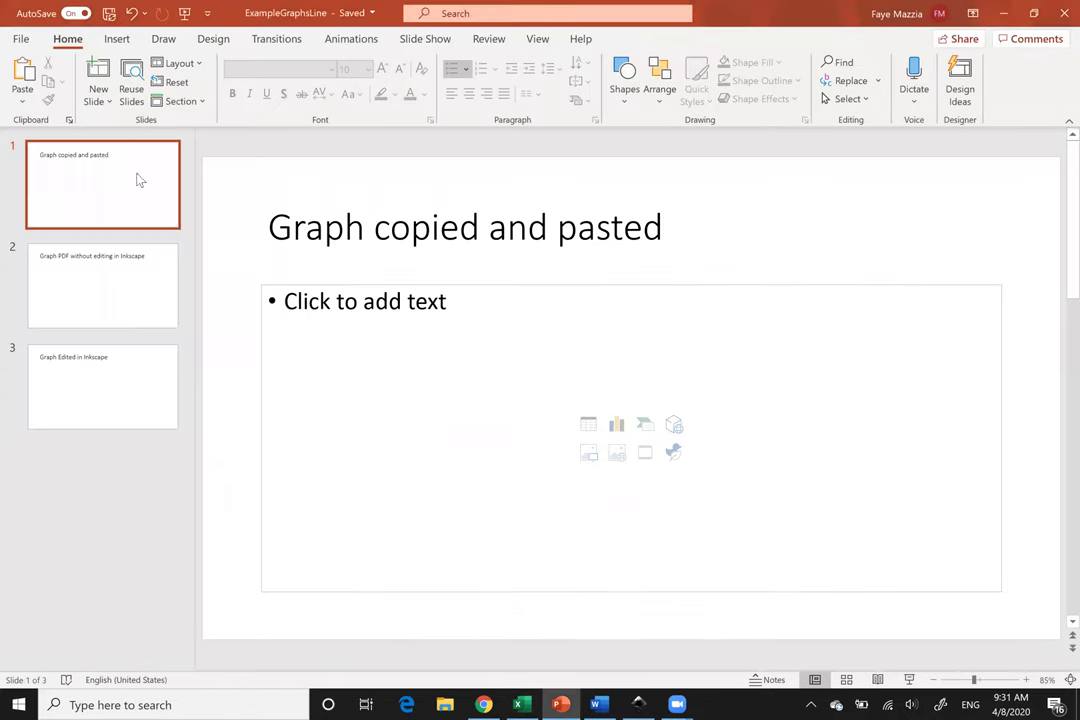
left_click(489, 369)
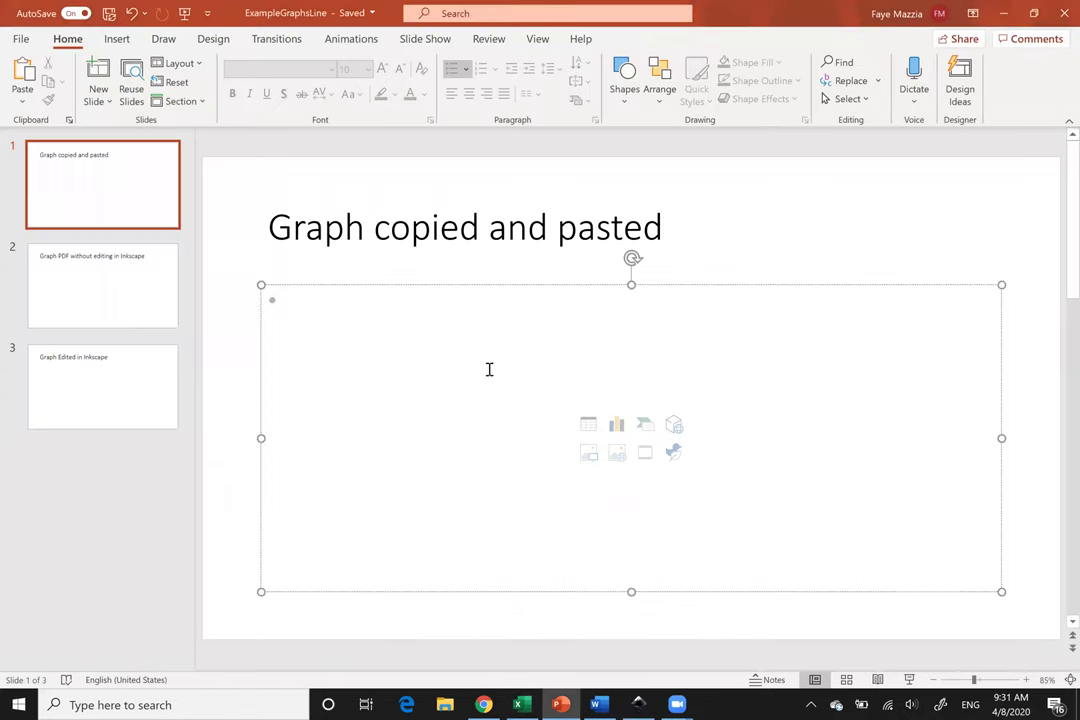
right_click(490, 372)
key("ctrl+v")
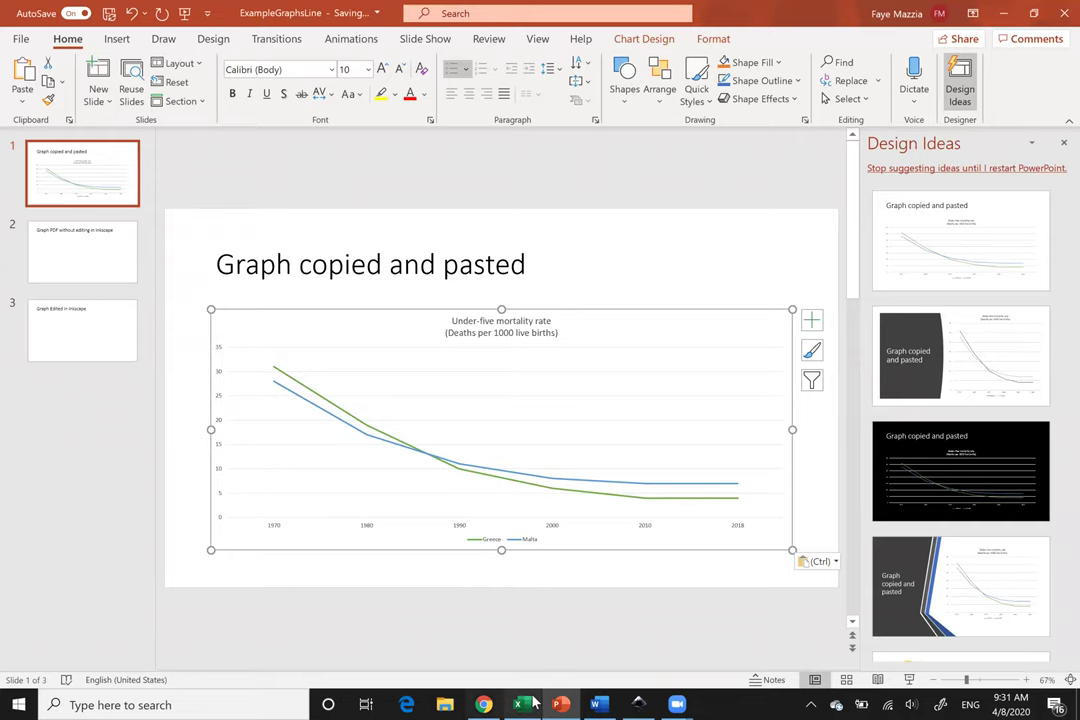
Copy the line chart again from the Excel sheet and paste it into the blank Word document.
key("alt+Tab")
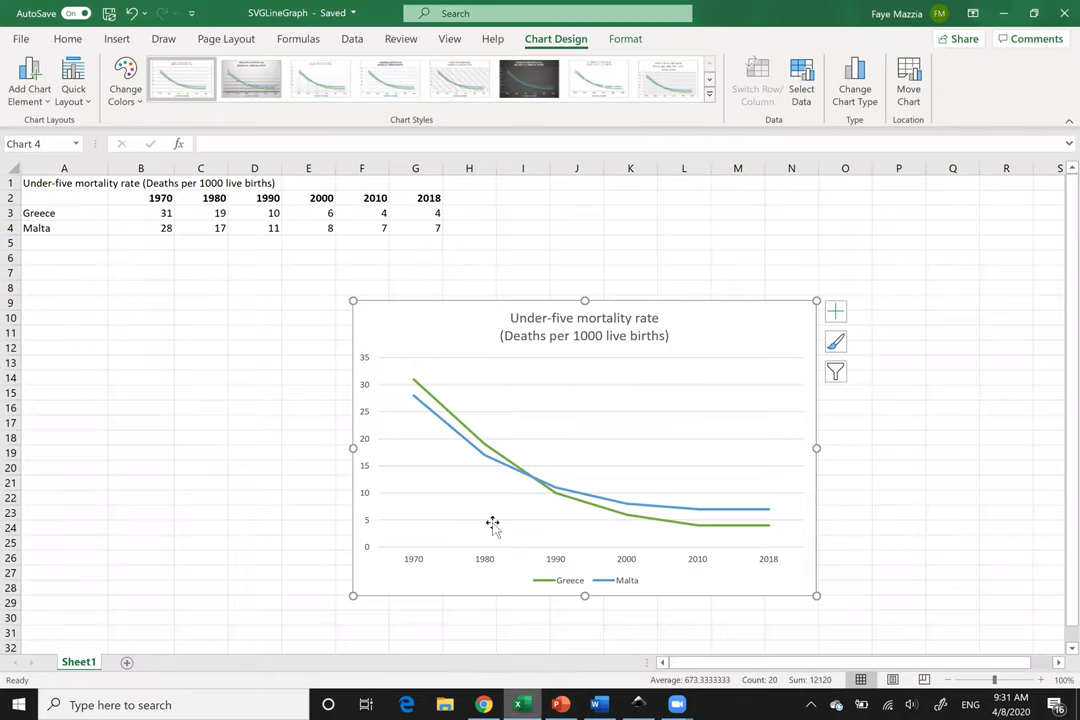
right_click(725, 330)
left_click(748, 285)
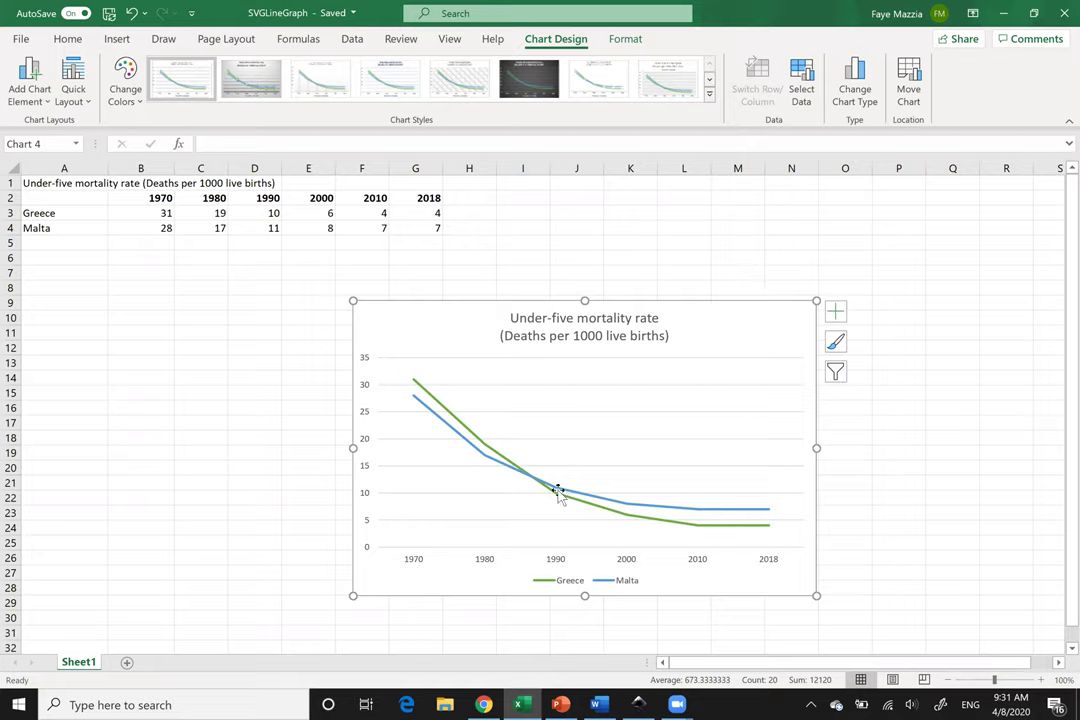
left_click(601, 704)
key("ctrl+v")
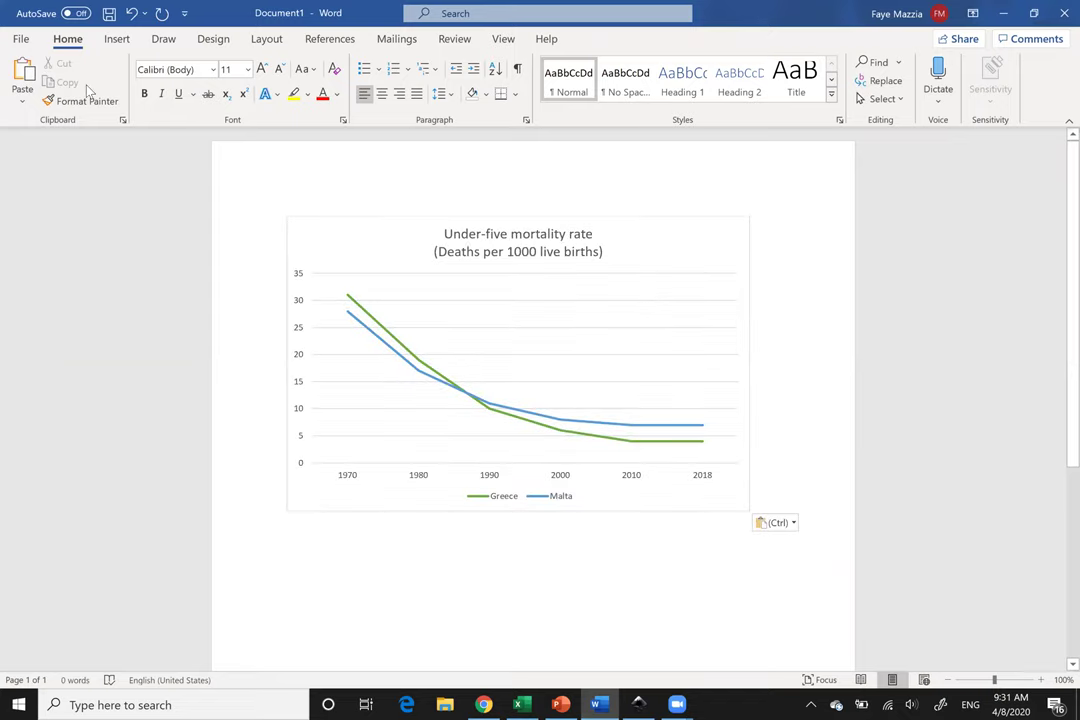
Export the Word document as a PDF named LineGraph in the SVGGraphs folder, and close the published file.
left_click(22, 39)
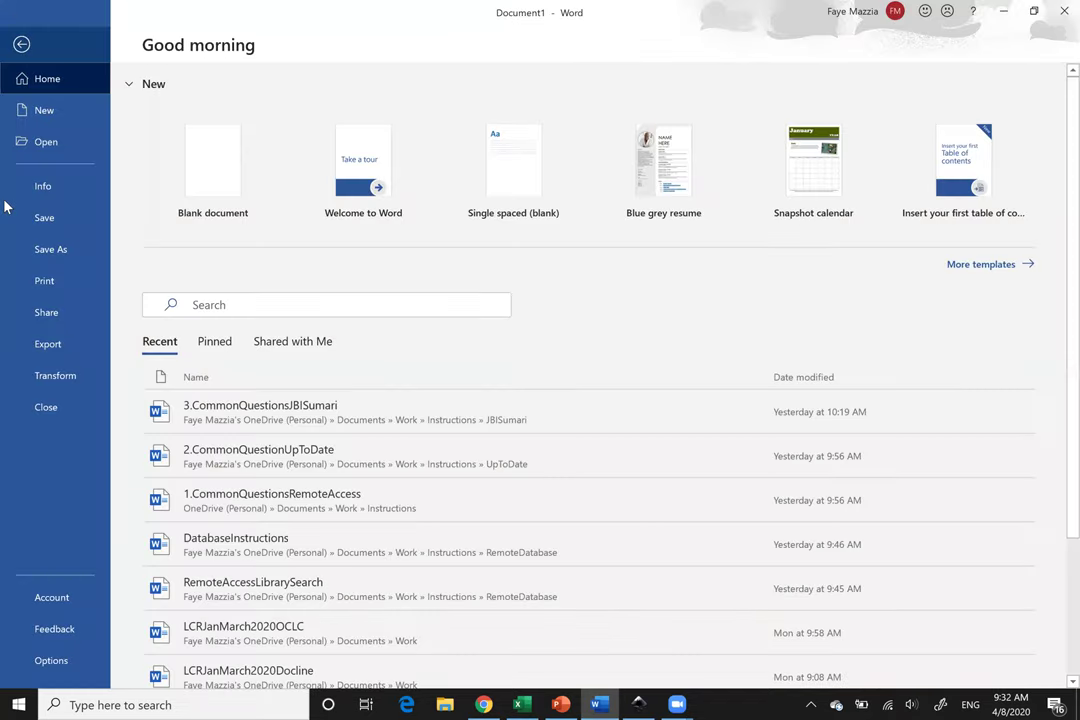
left_click(42, 343)
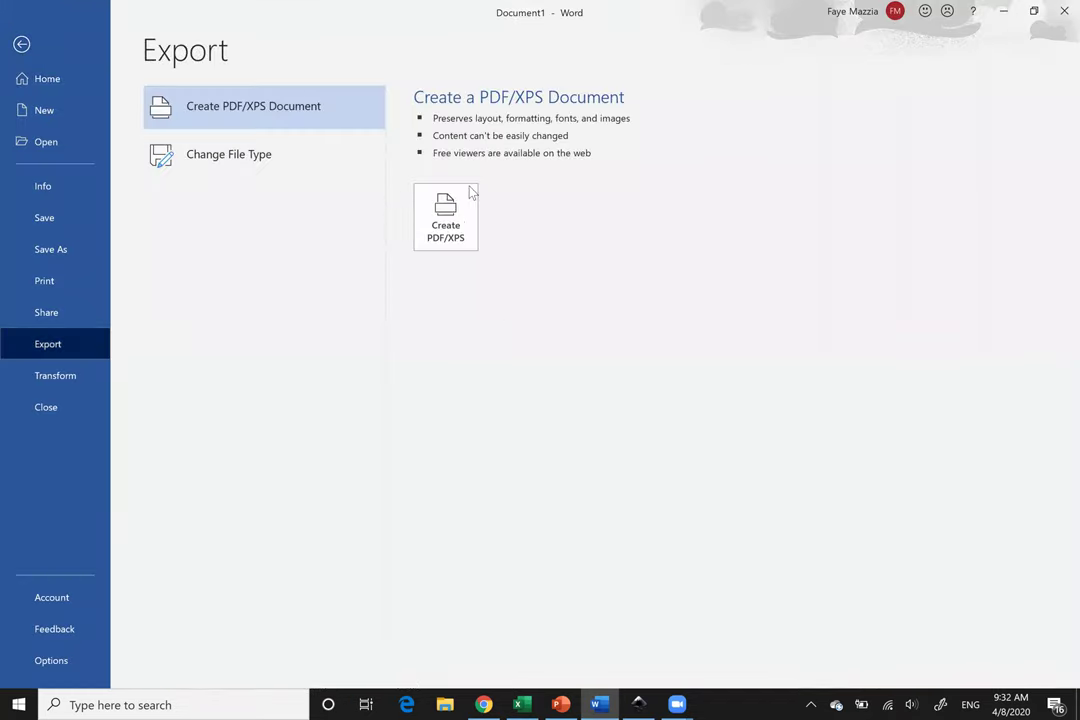
left_click(446, 220)
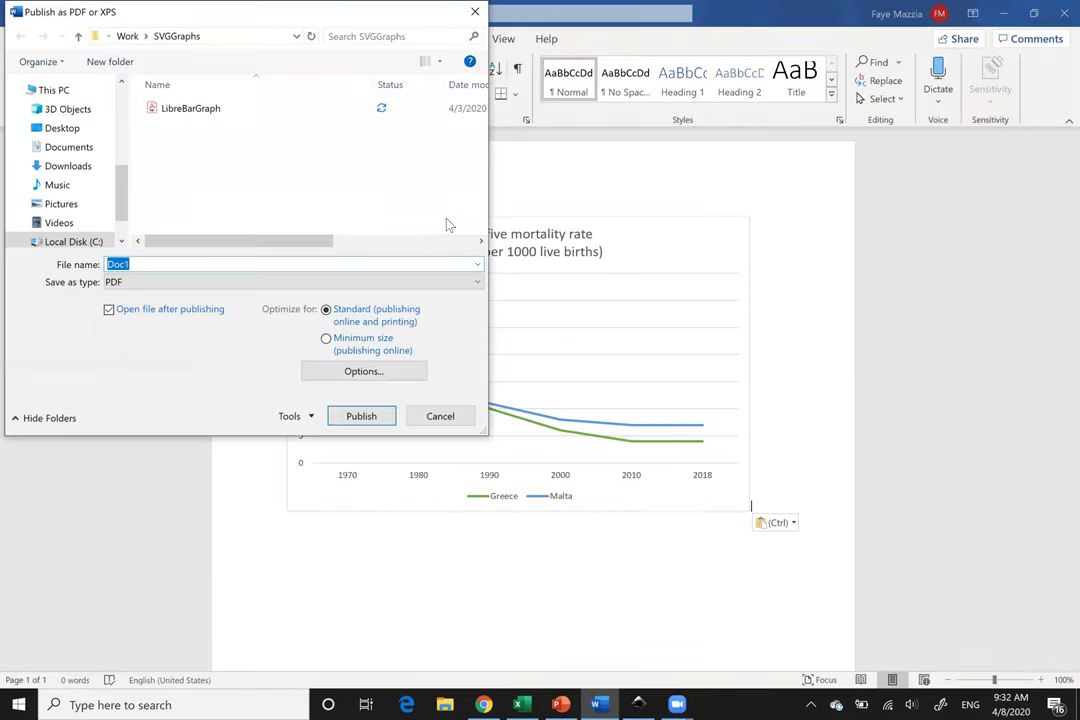
type("BarGraph")
key("BackSpace")
key("BackSpace")
key("BackSpace")
key("BackSpace")
key("BackSpace")
key("BackSpace")
key("BackSpace")
key("BackSpace")
type("LineGraph")
key("Return")
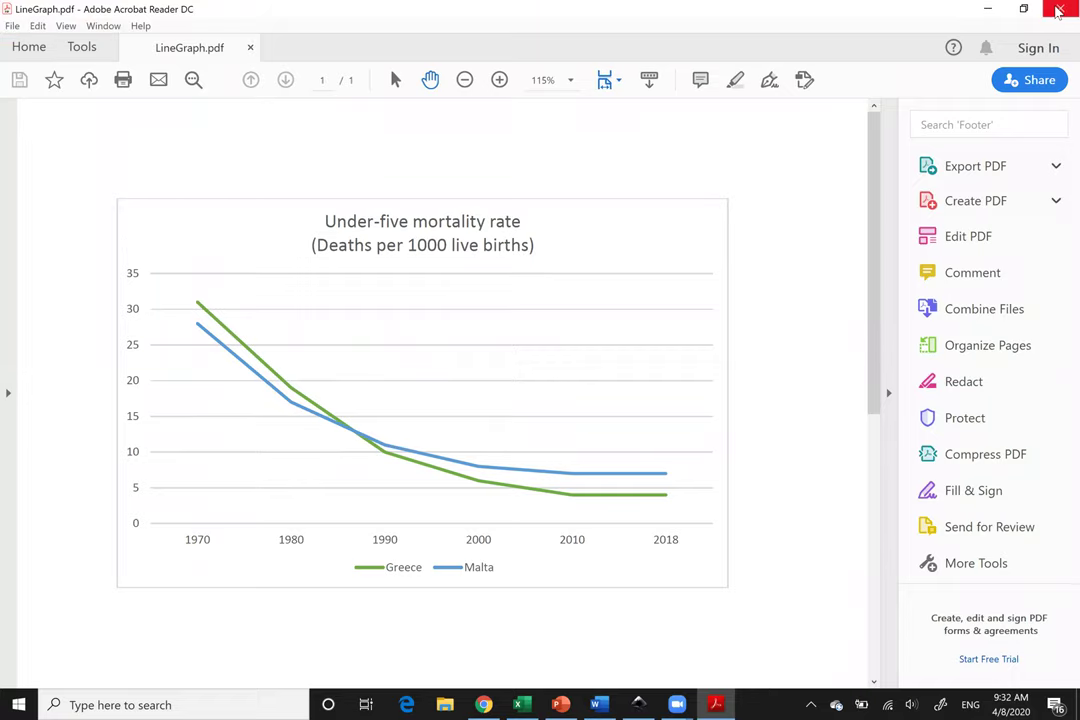
left_click(1058, 10)
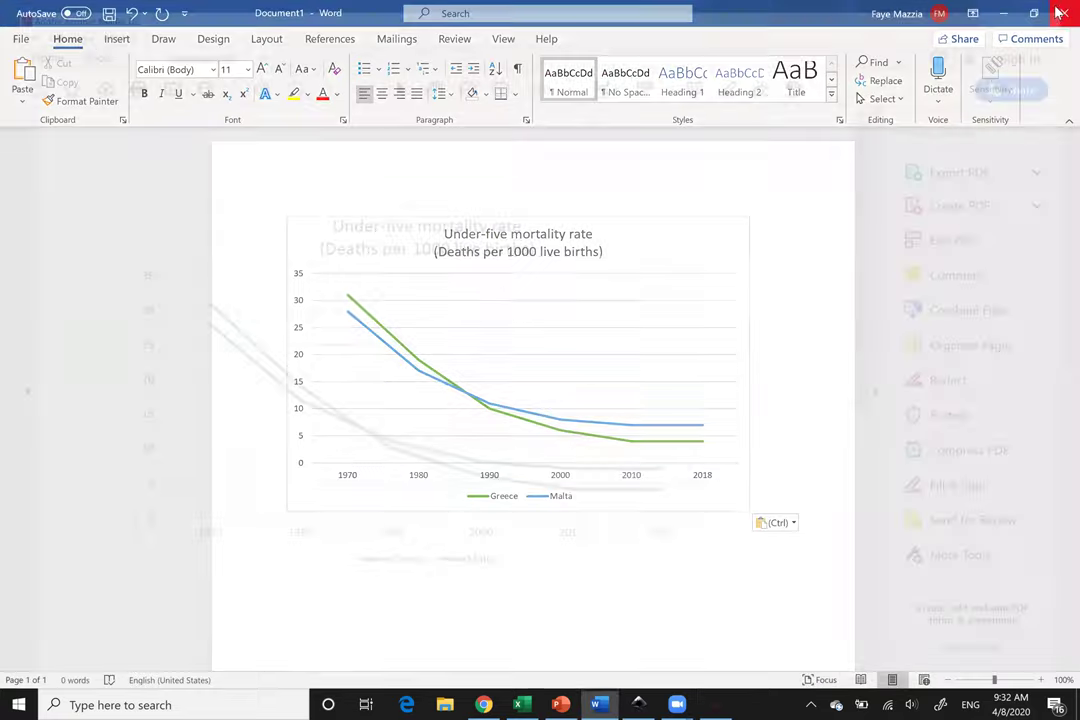
Open the LineGraph PDF in Inkscape using internal import with clipping to the media box, and maximize its window.
left_click(637, 704)
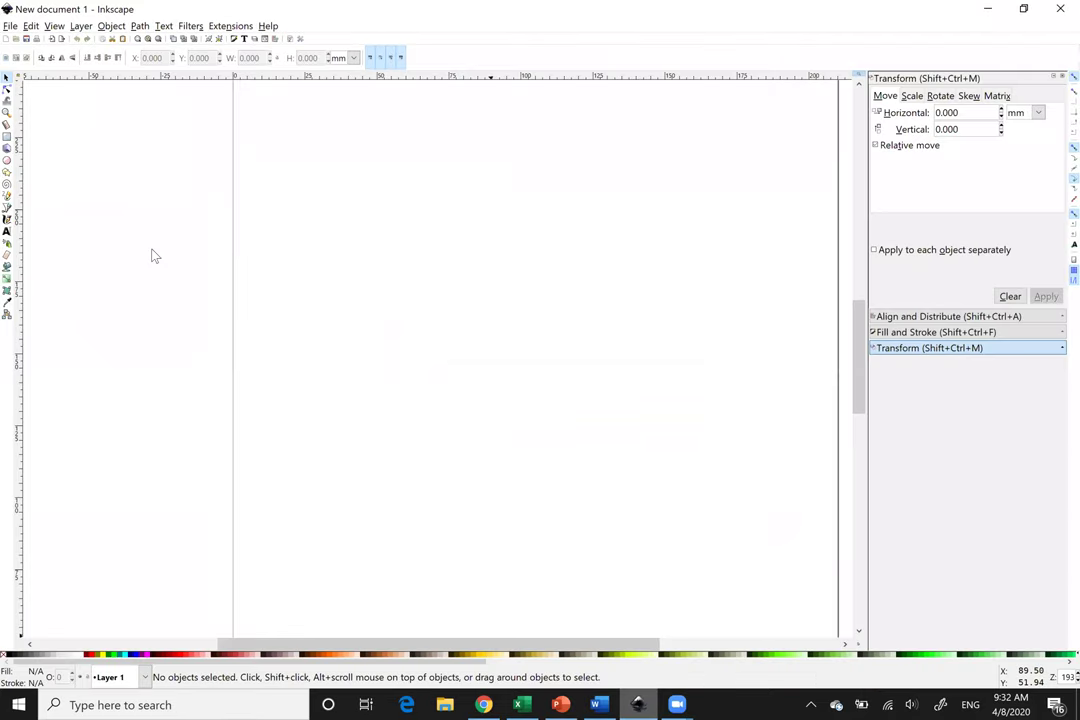
left_click(10, 27)
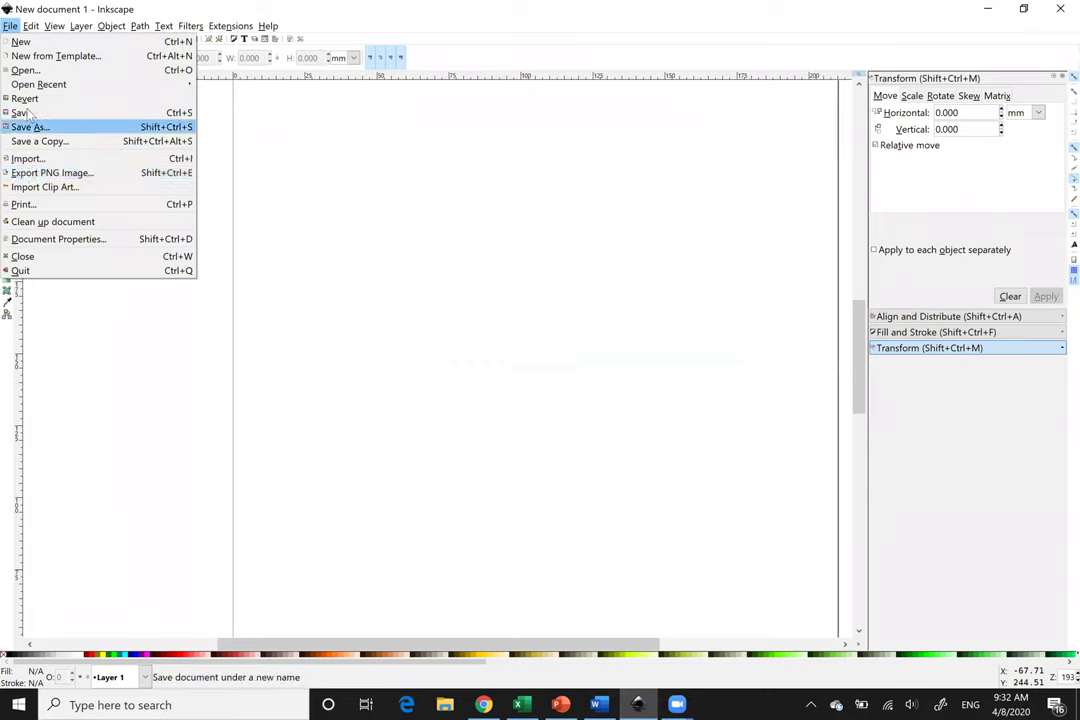
left_click(22, 70)
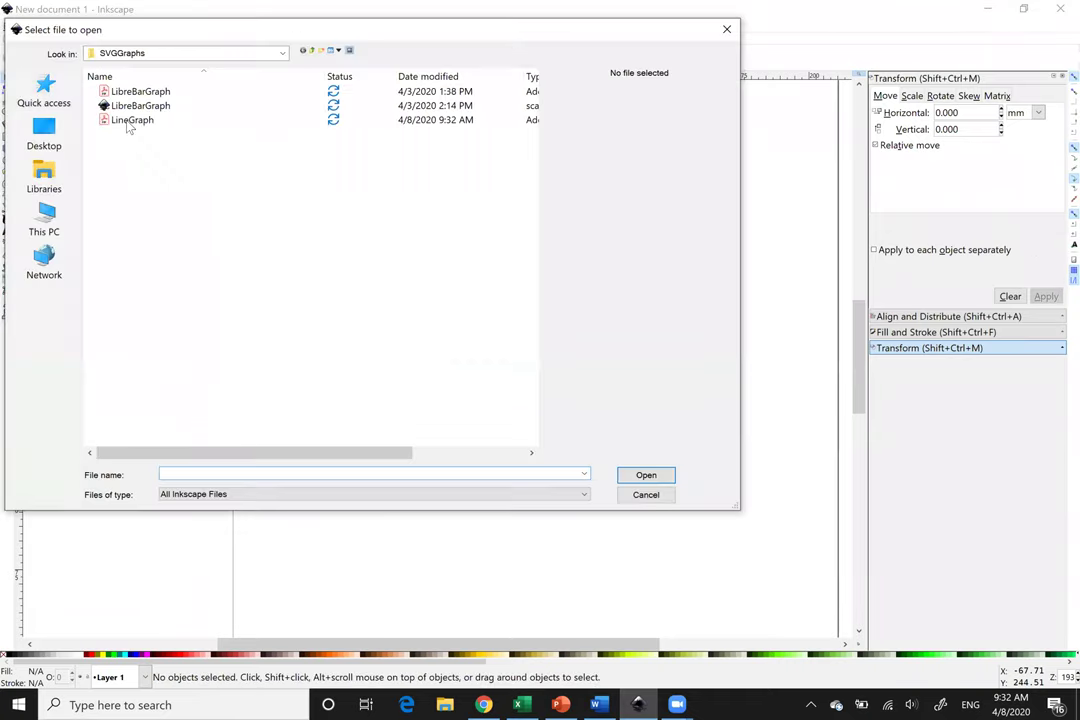
left_click(131, 121)
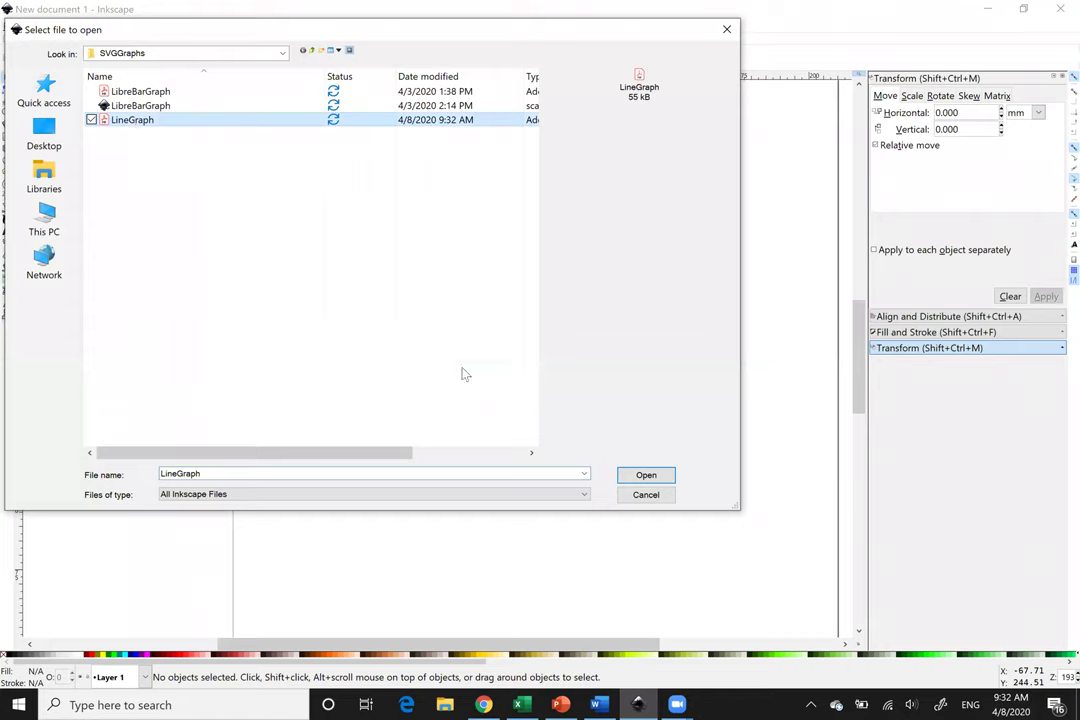
left_click(646, 475)
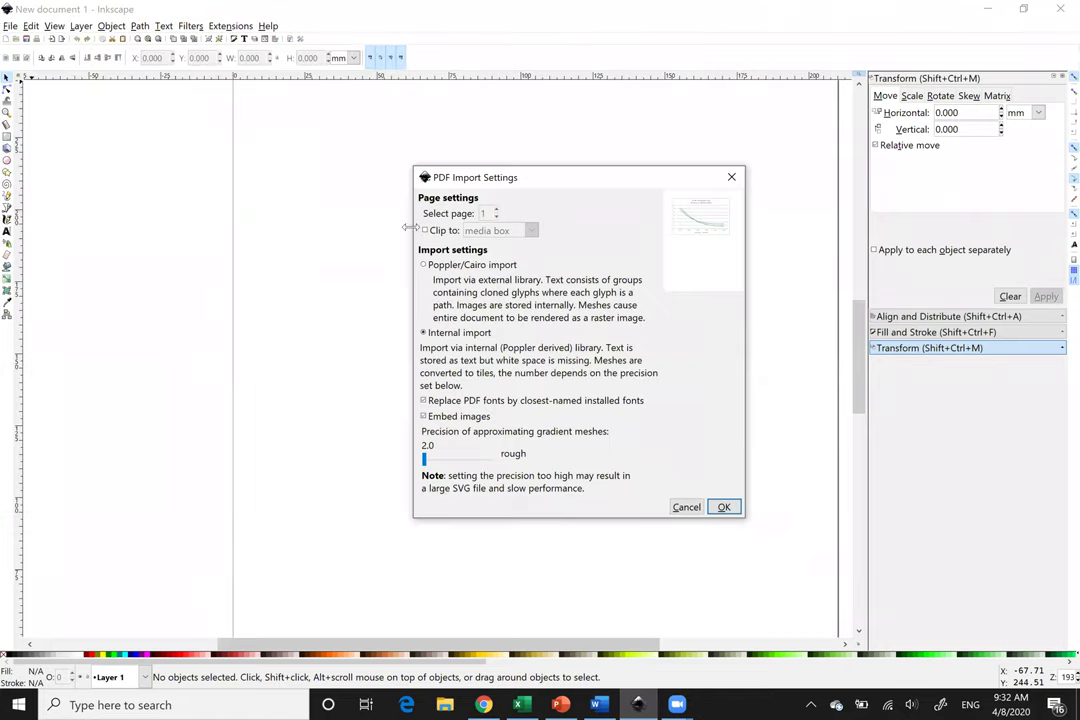
left_click(425, 231)
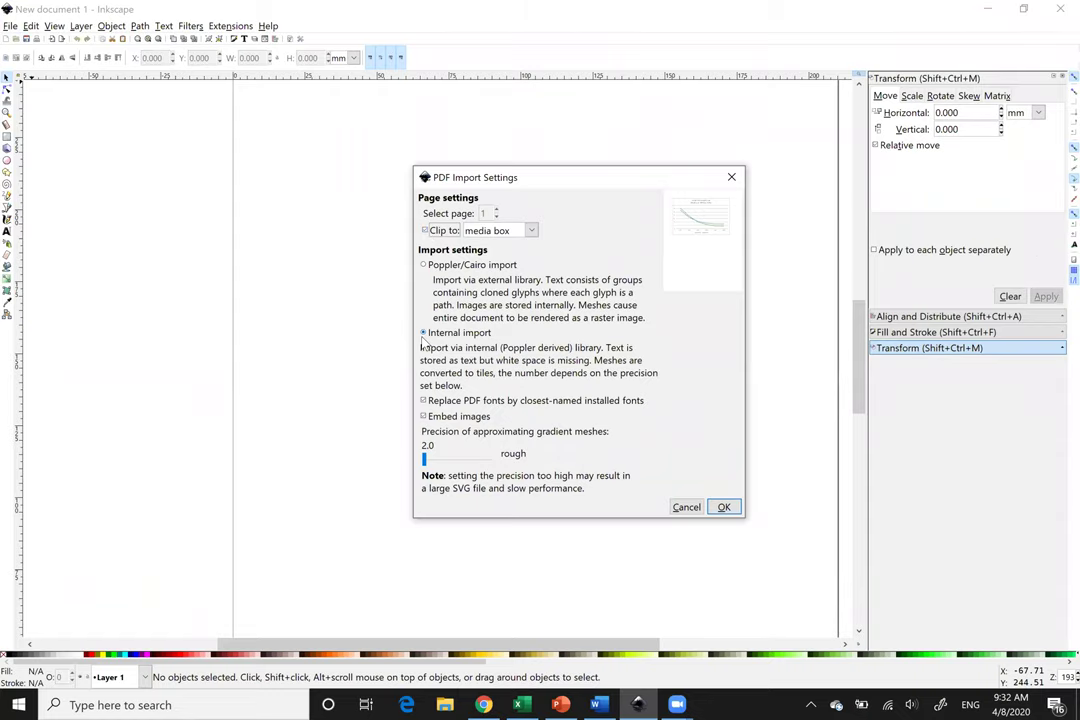
left_click(724, 507)
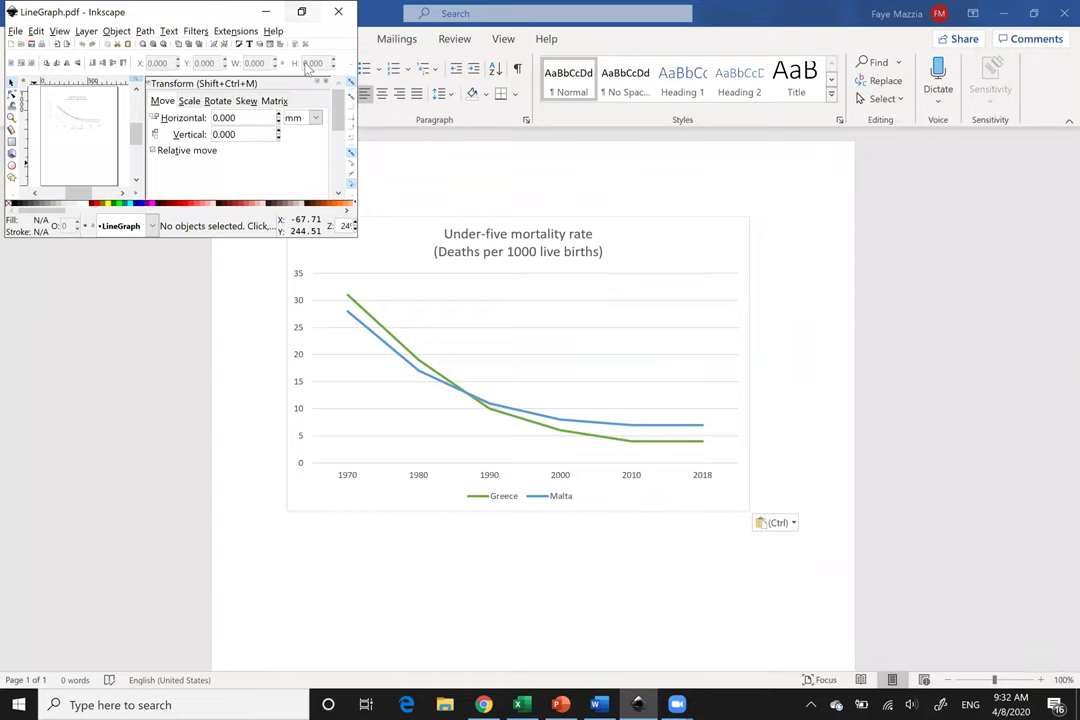
left_click_drag(255, 11, 373, 127)
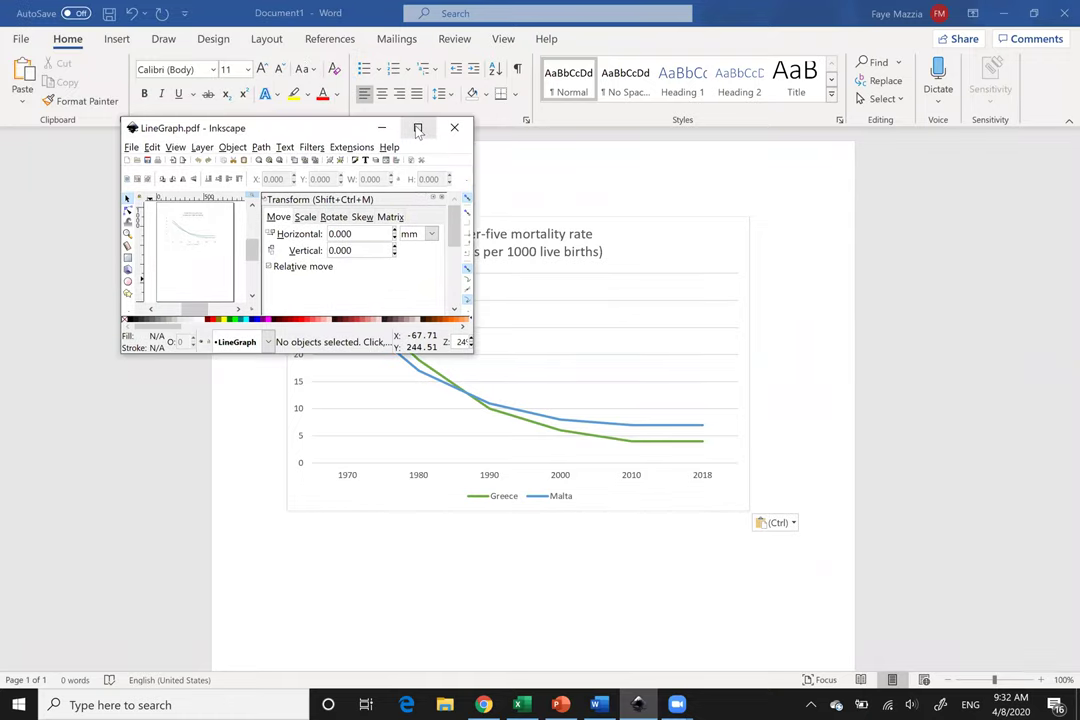
left_click(417, 127)
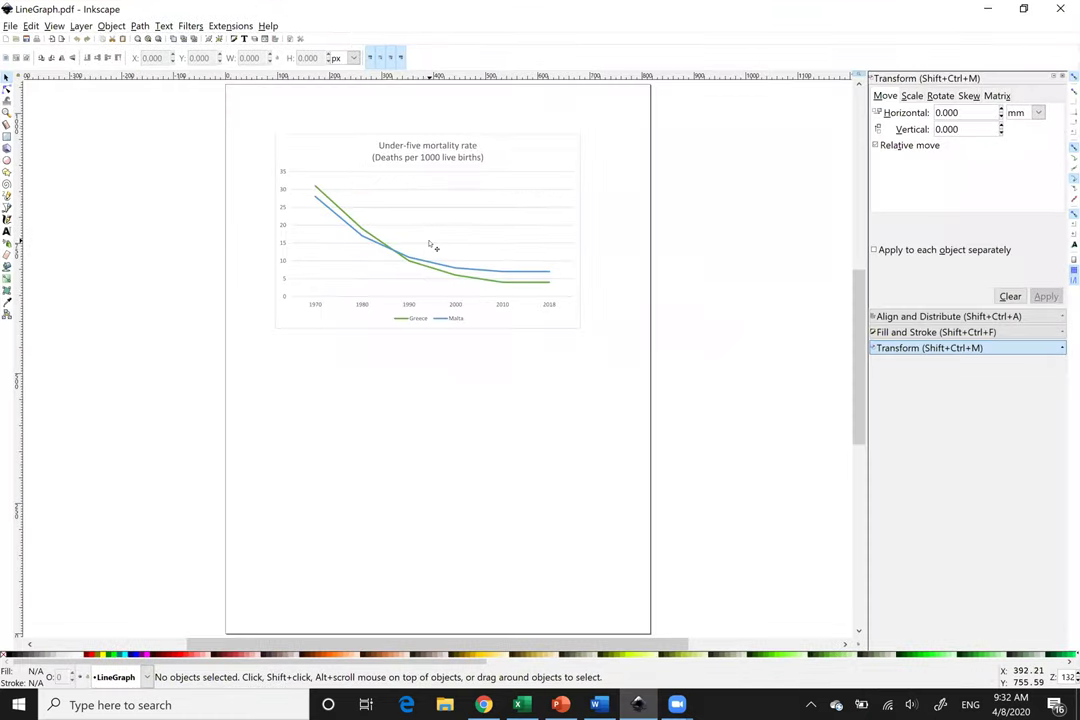
Try to copy the graph from Inkscape and paste it onto the PowerPoint slide "Graph PDF without editing in Inkscape".
scroll(430, 244, "up", 2)
scroll(431, 244, "down", 2)
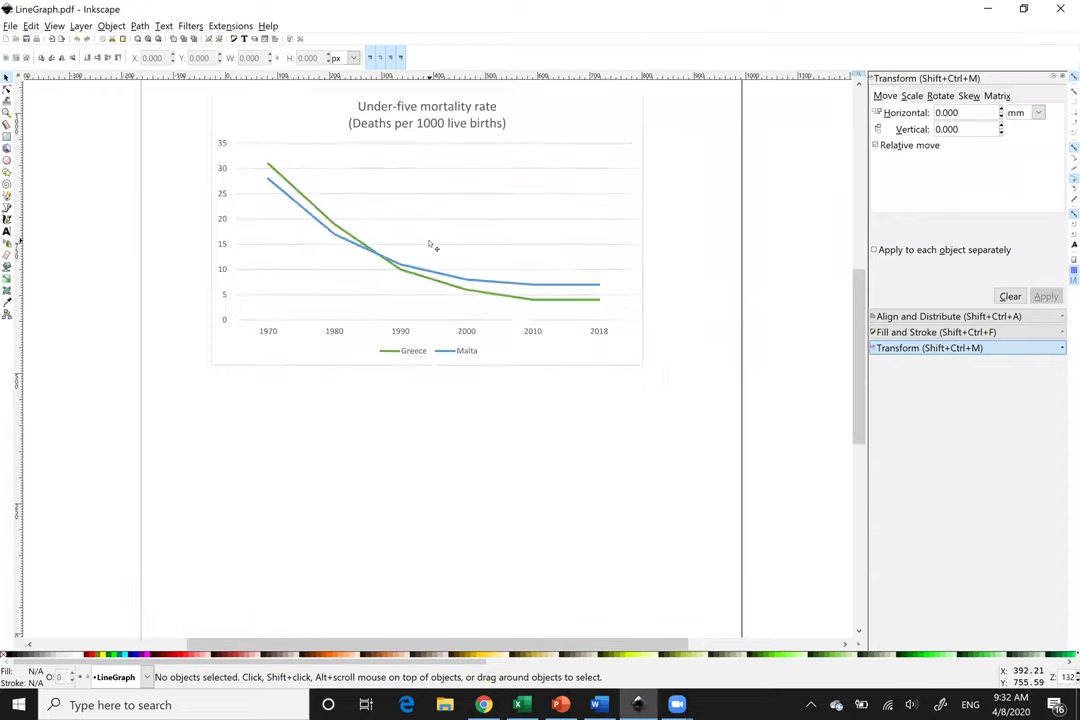
scroll(431, 244, "up", 5)
scroll(433, 245, "down", 4)
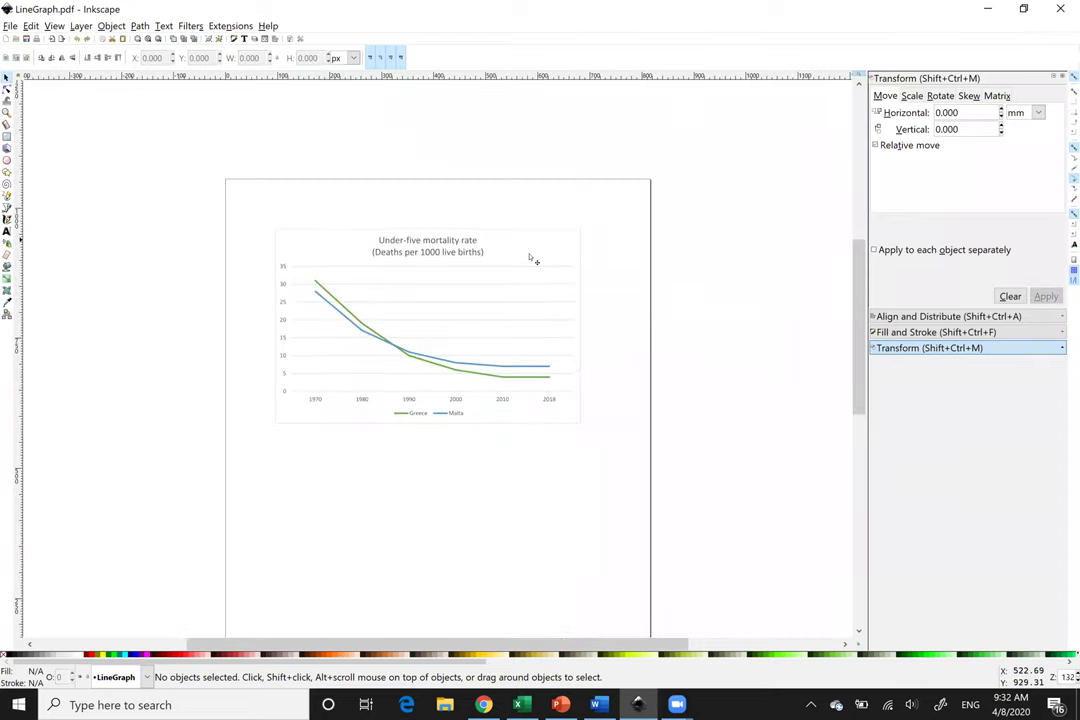
right_click(515, 252)
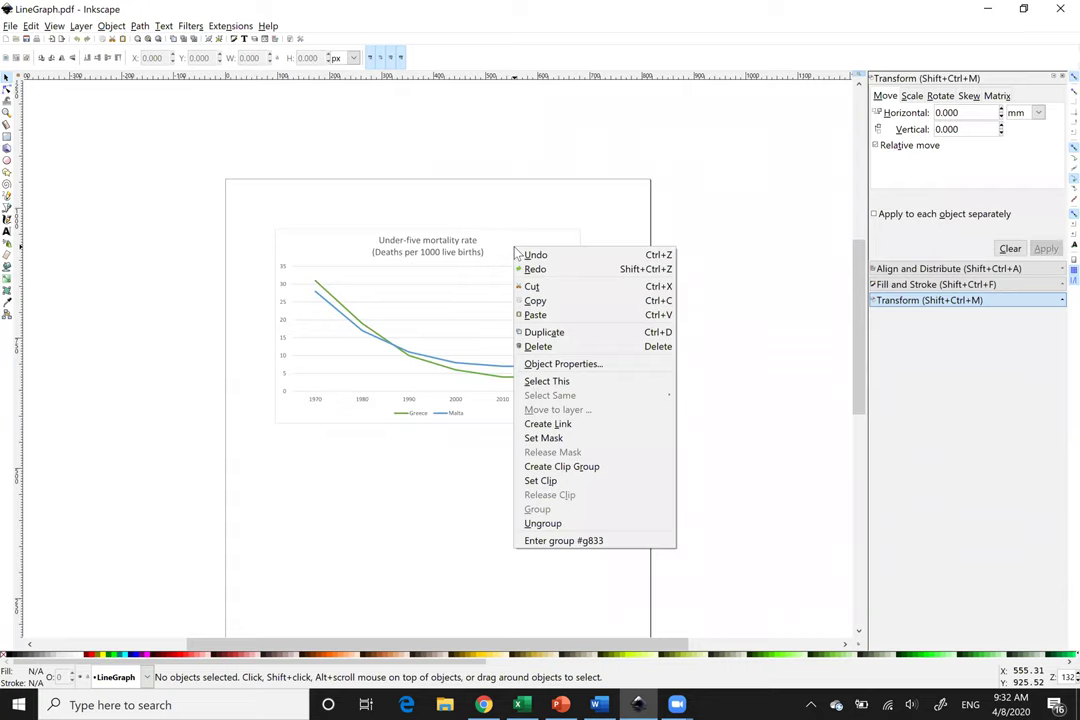
left_click(560, 300)
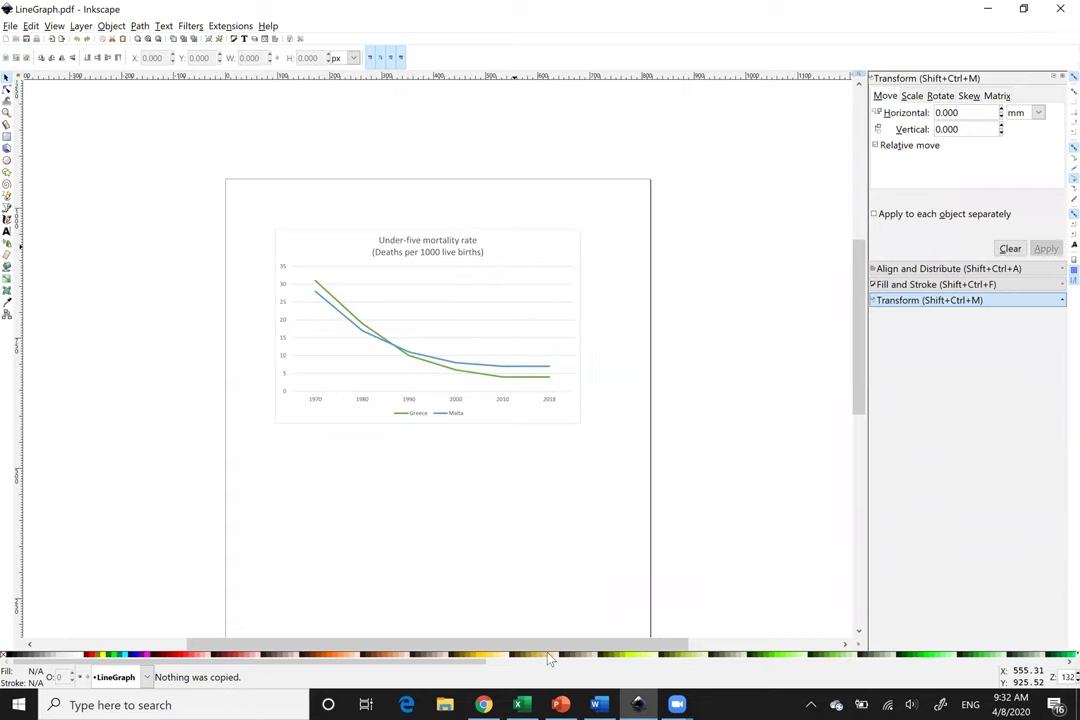
left_click(560, 705)
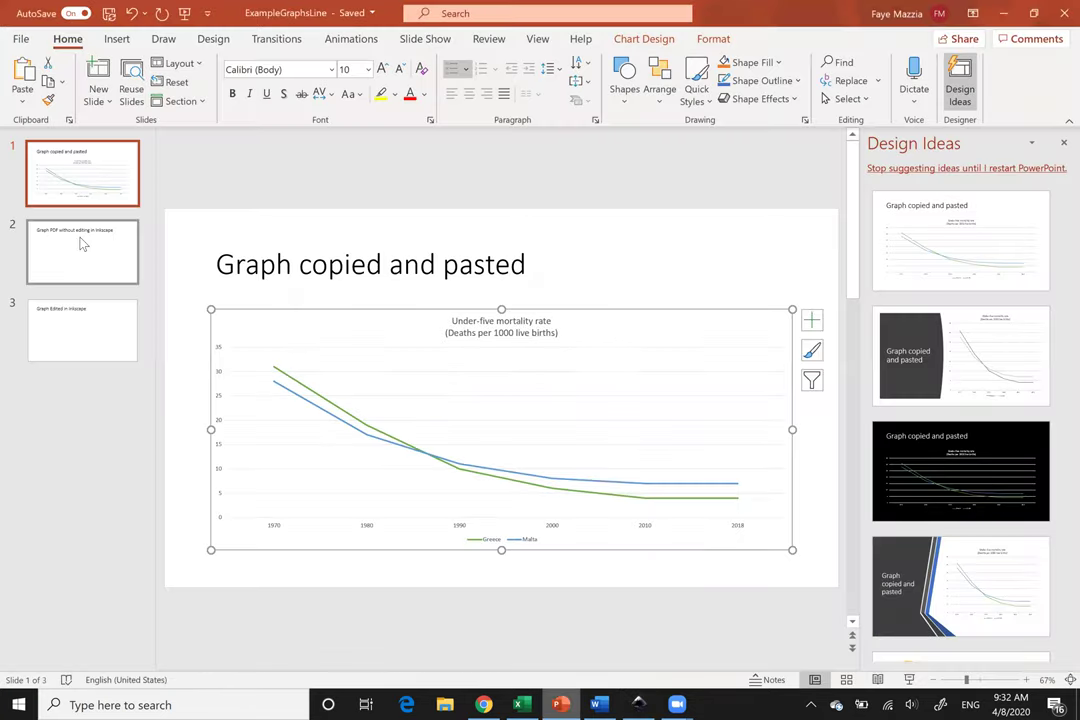
left_click(82, 243)
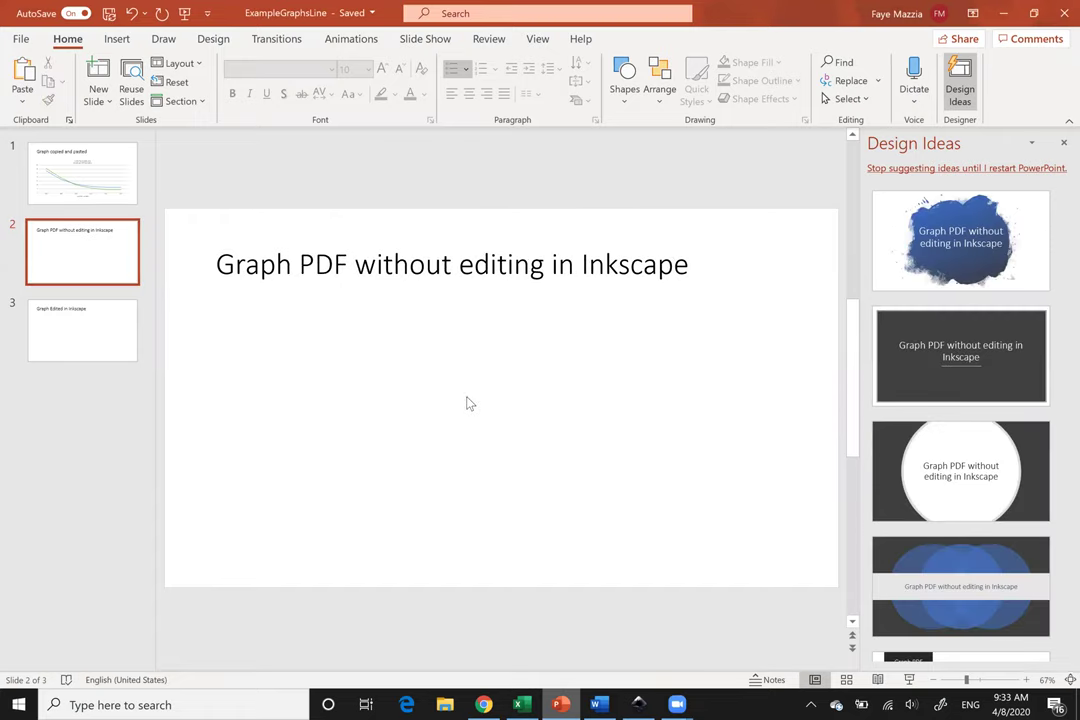
key("ctrl+v")
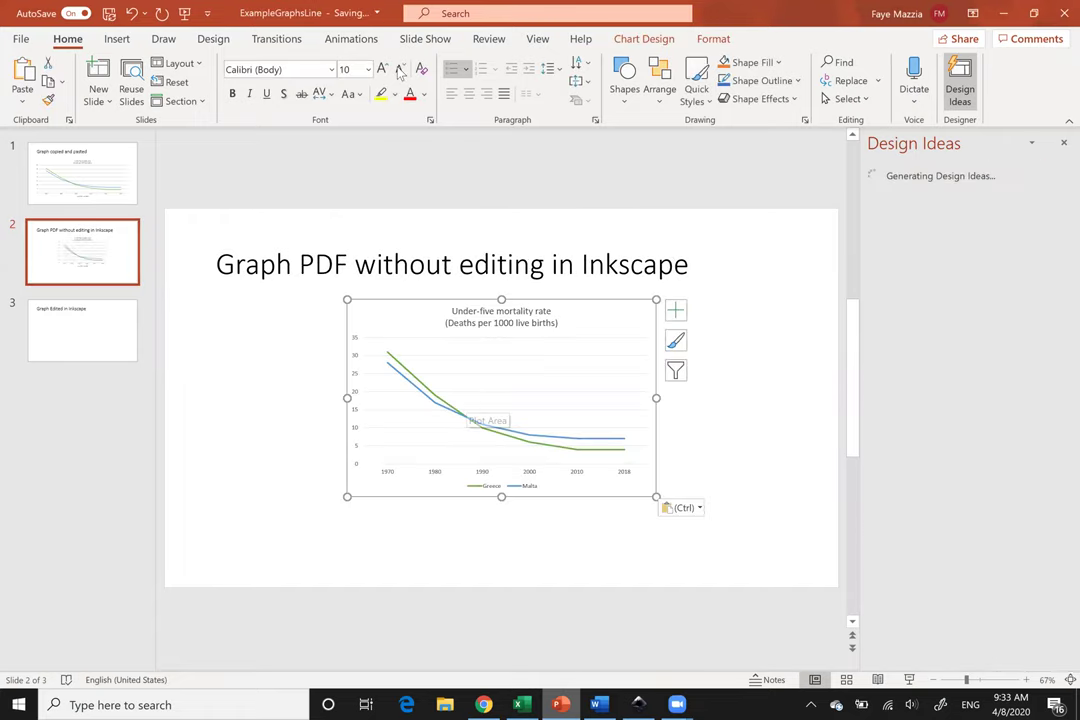
Switch to Inkscape and save the imported graph as an Inkscape SVG named LineGraph in the SVGGraphs folder.
left_click(640, 704)
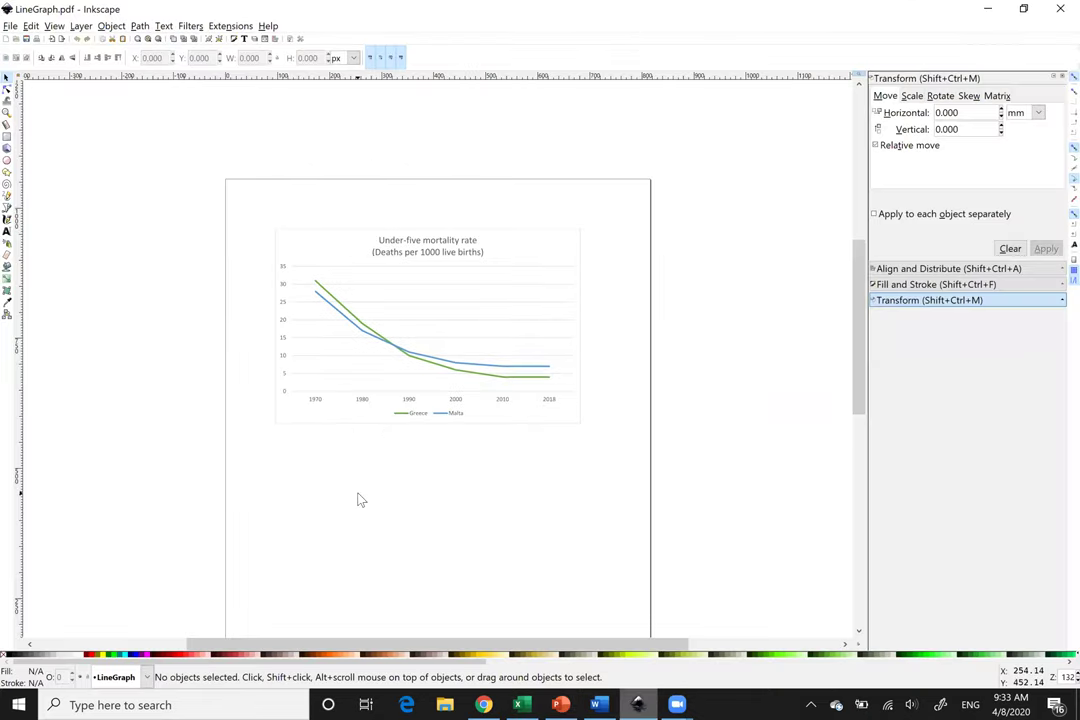
scroll(361, 500, "up", 2, "ctrl")
scroll(361, 500, "down", 1, "ctrl")
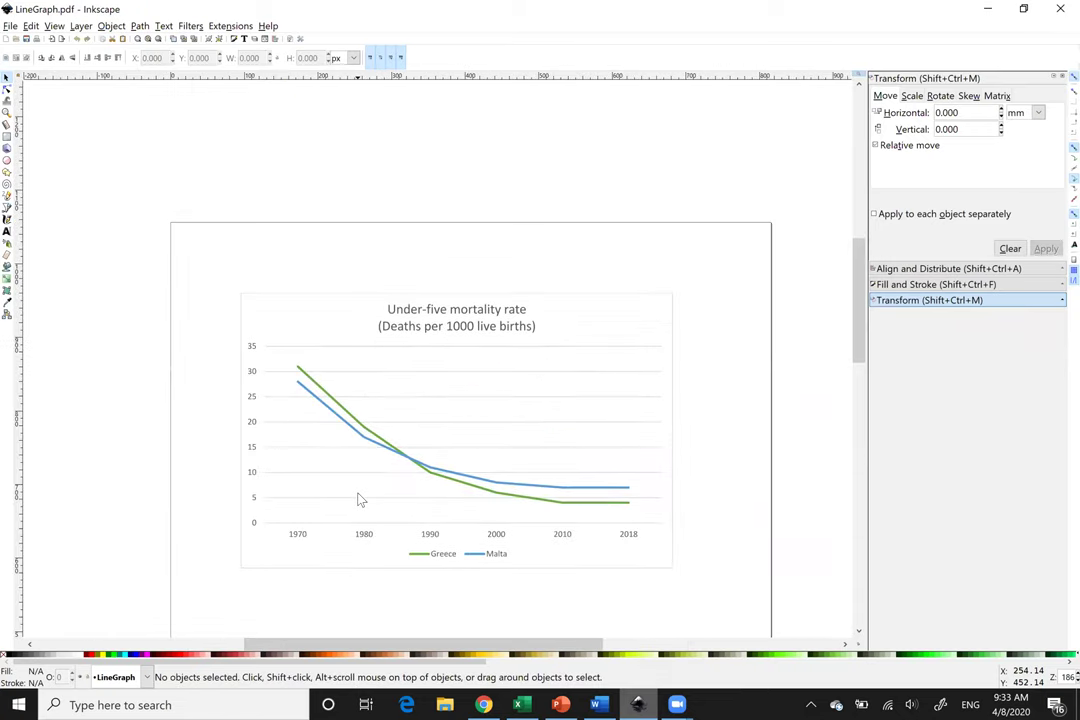
left_click(10, 26)
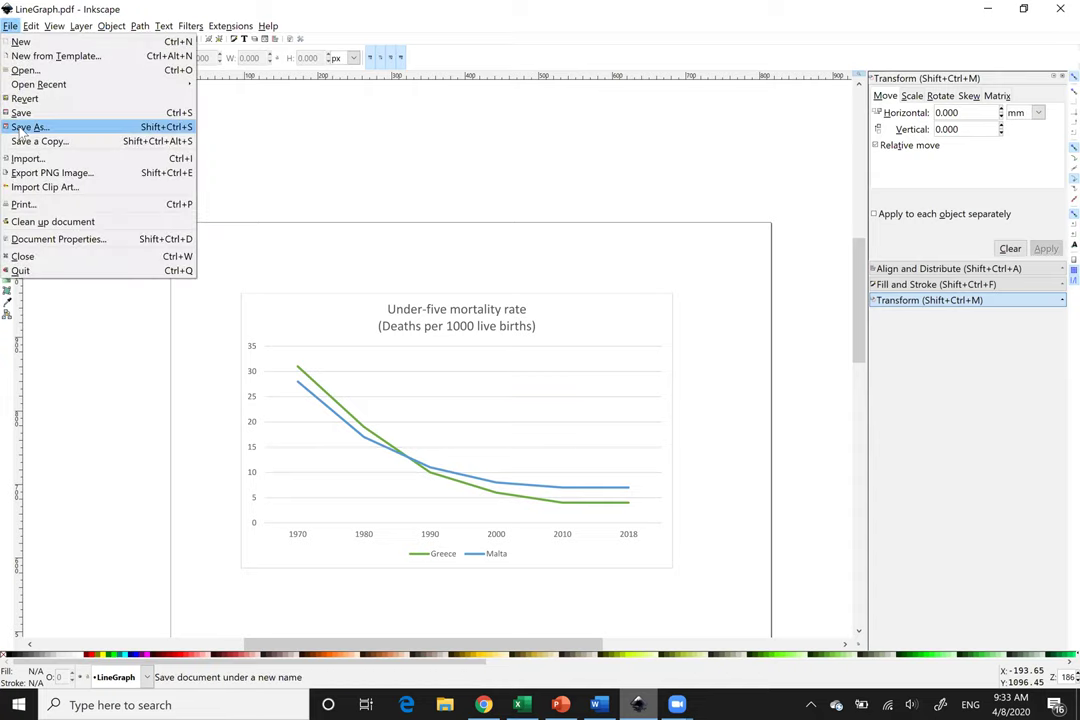
left_click(28, 127)
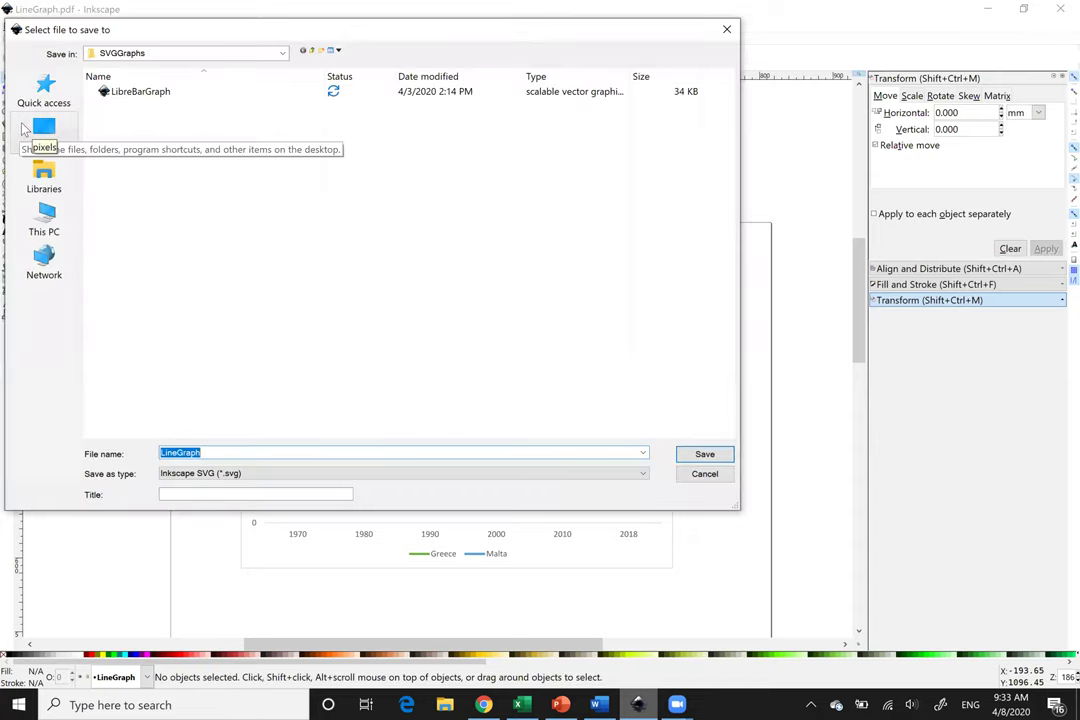
left_click(281, 474)
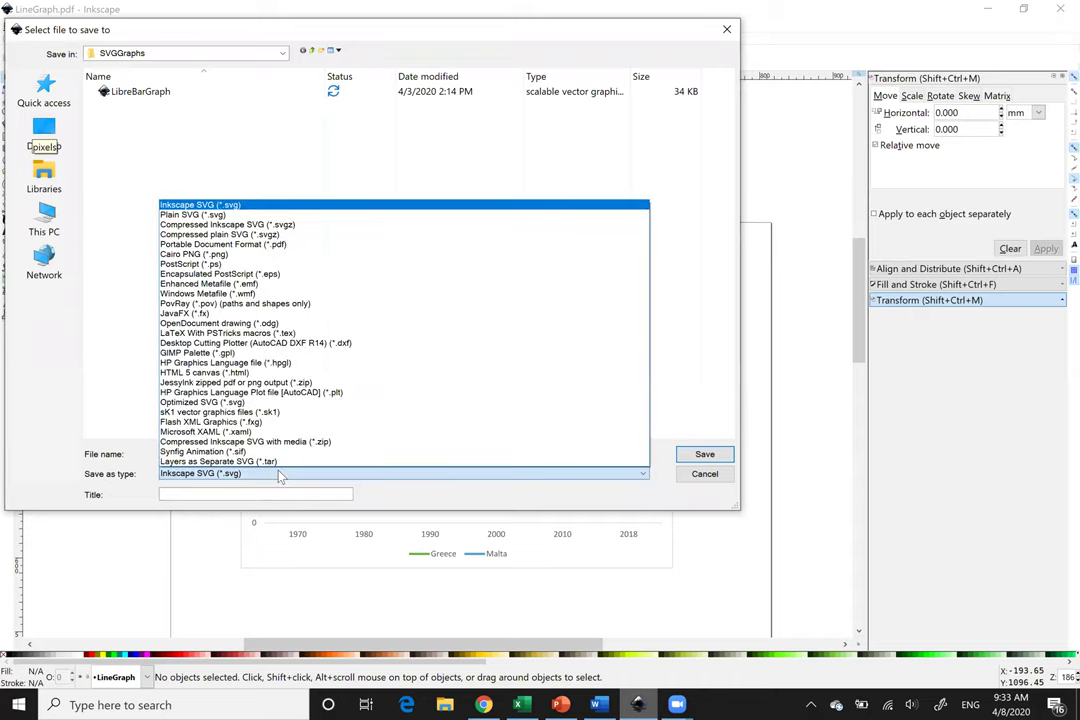
left_click(281, 474)
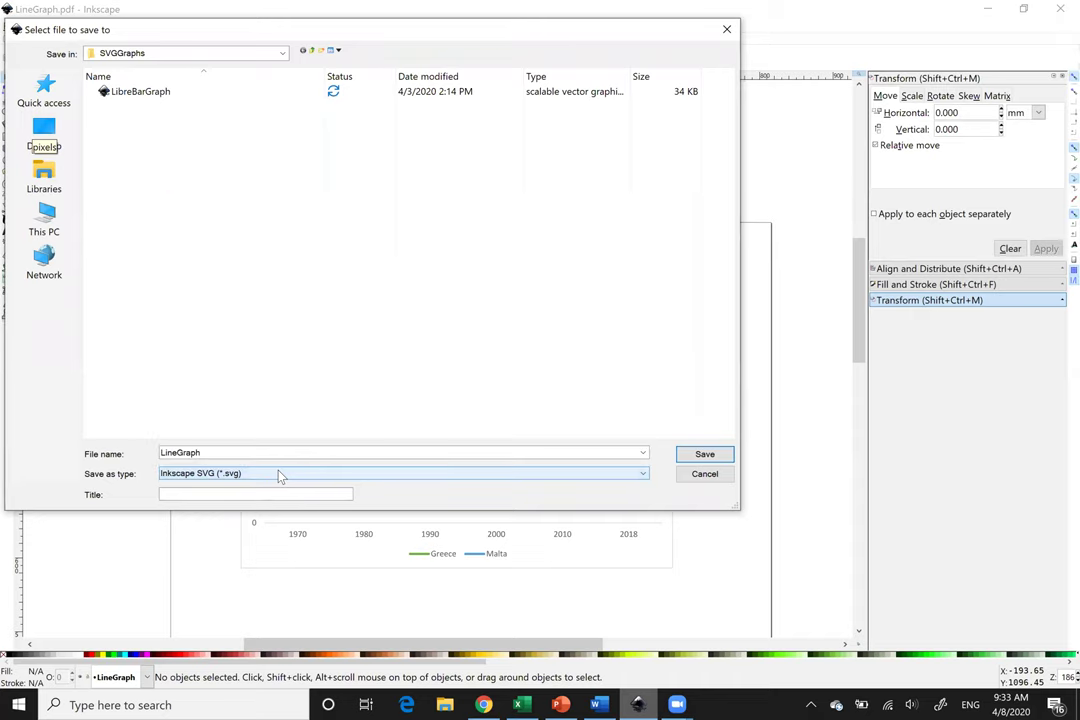
left_click(705, 455)
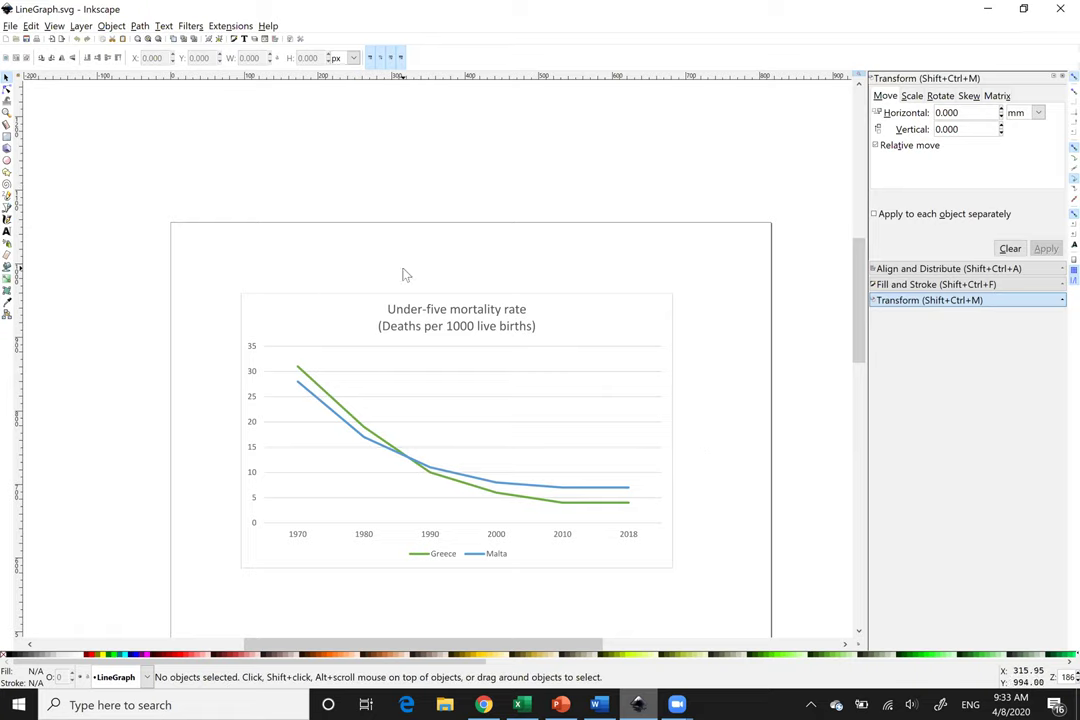
Cut the background group behind the line graph out of the drawing.
scroll(404, 274, "down", 1)
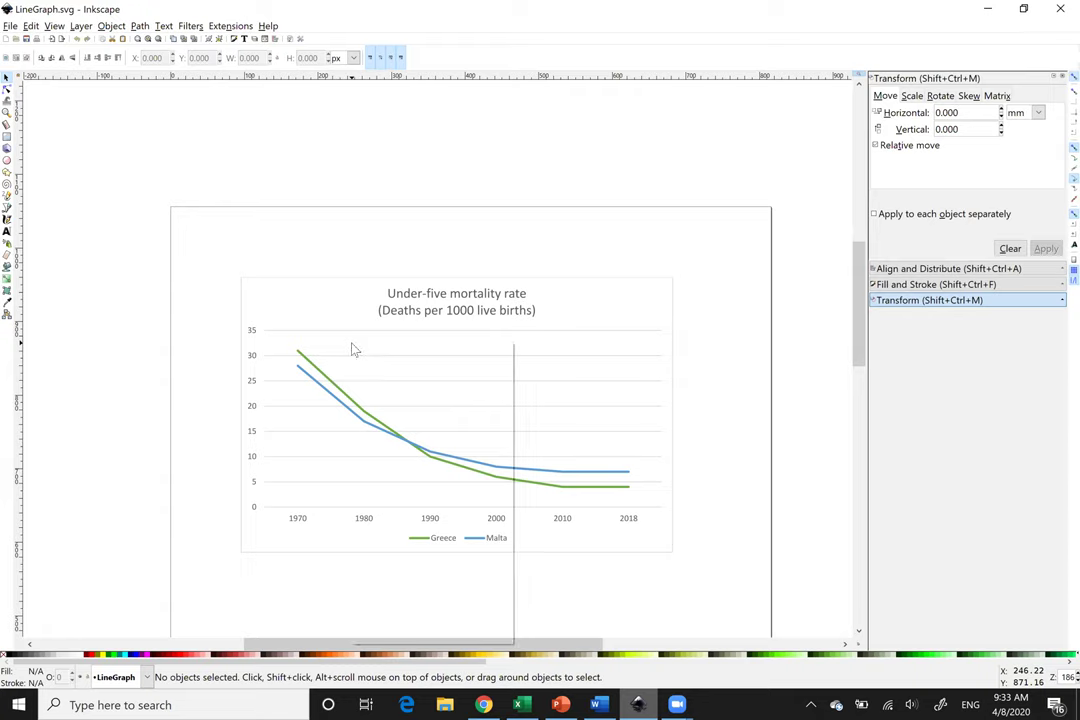
right_click(352, 346)
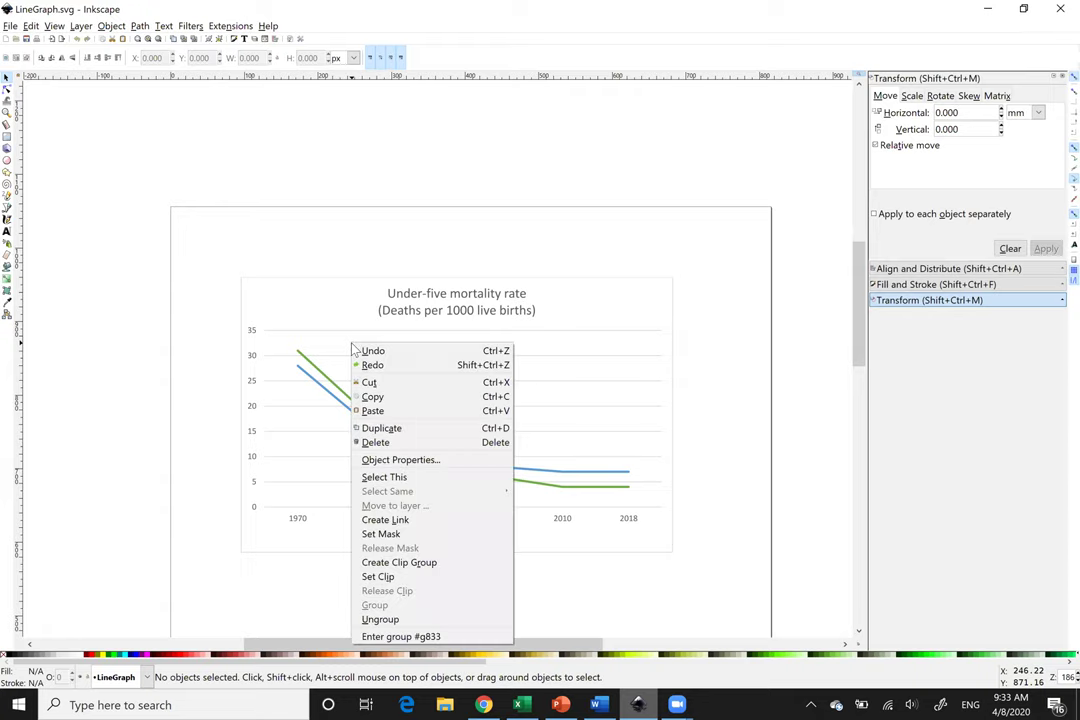
left_click(345, 306)
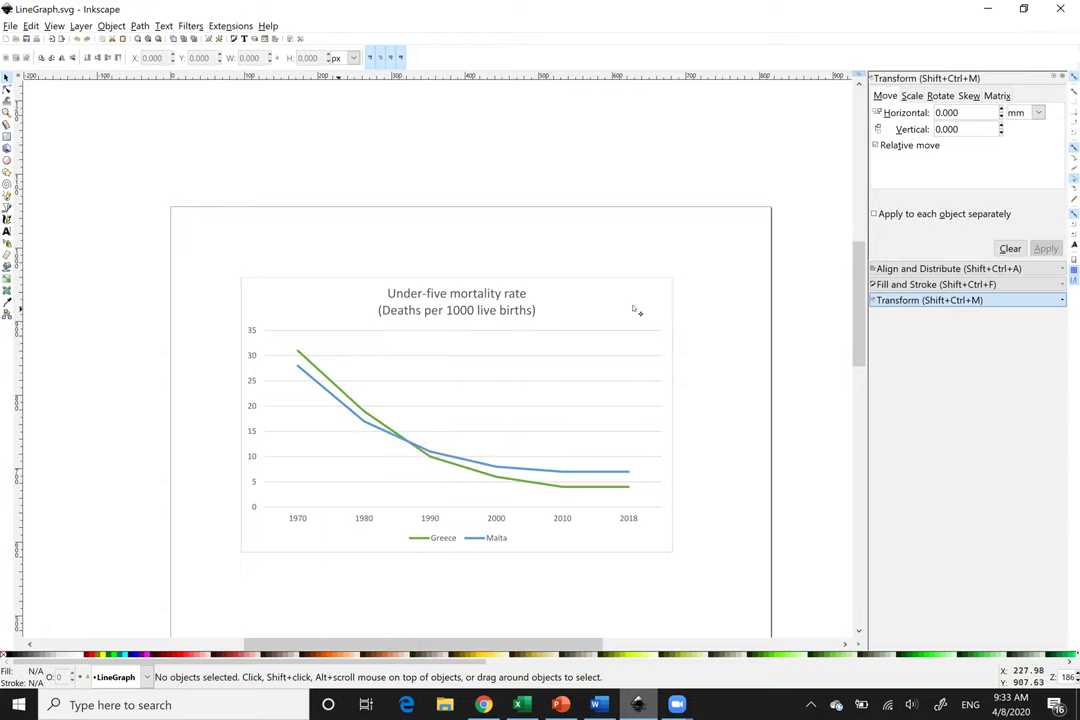
left_click(585, 350)
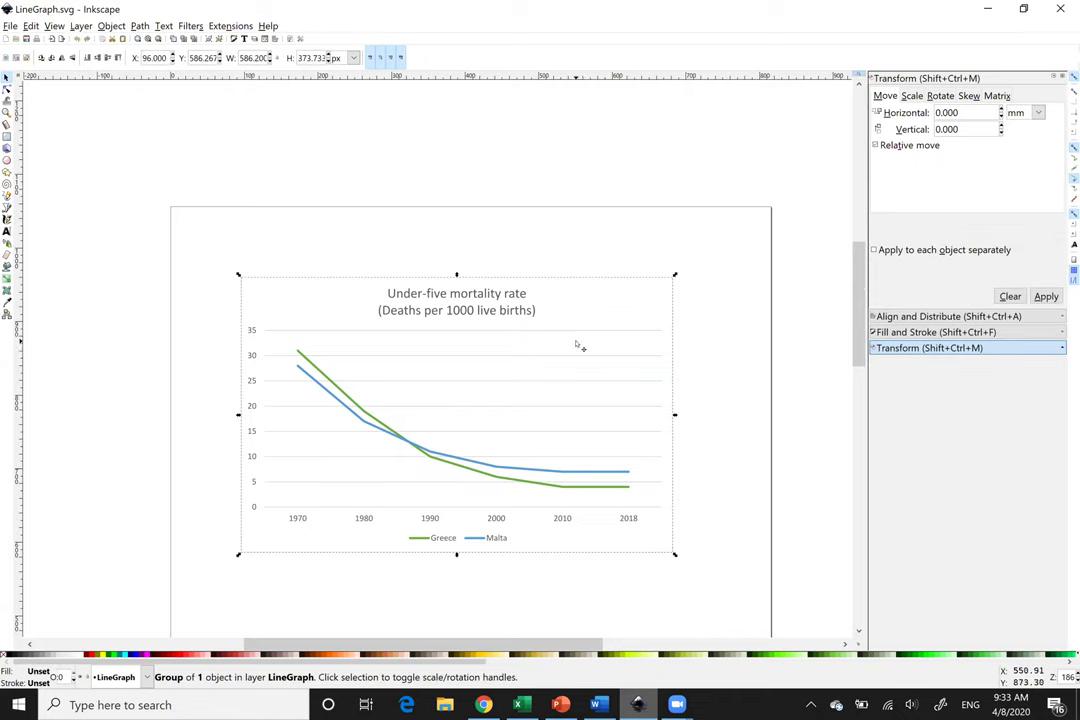
right_click(576, 346)
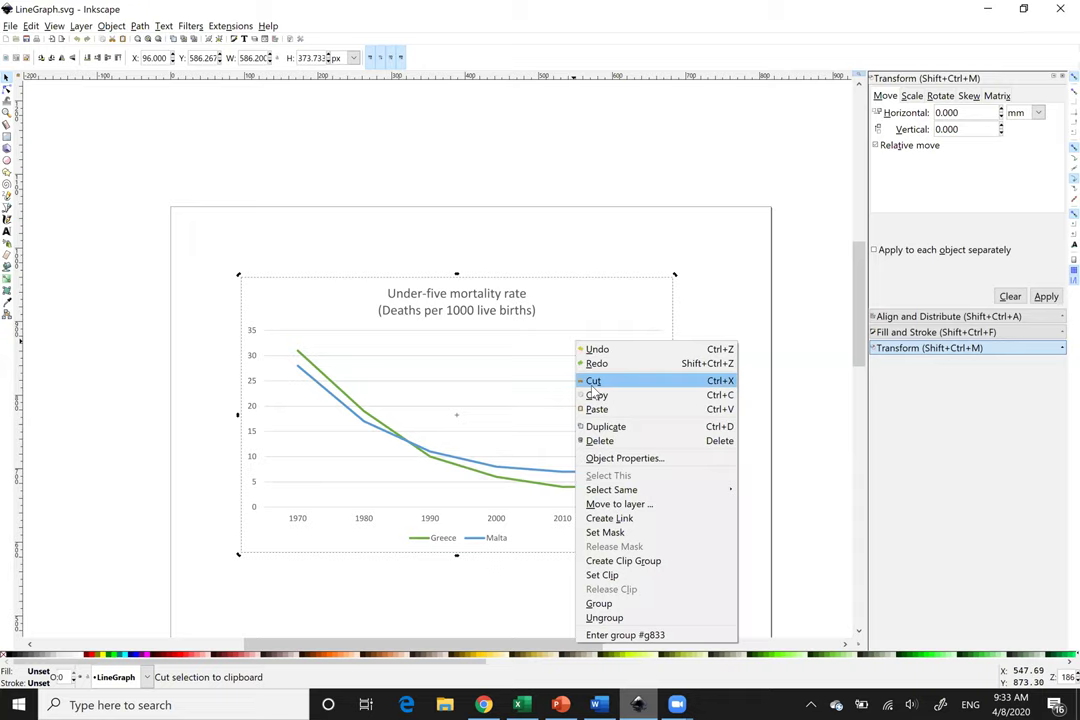
left_click(593, 383)
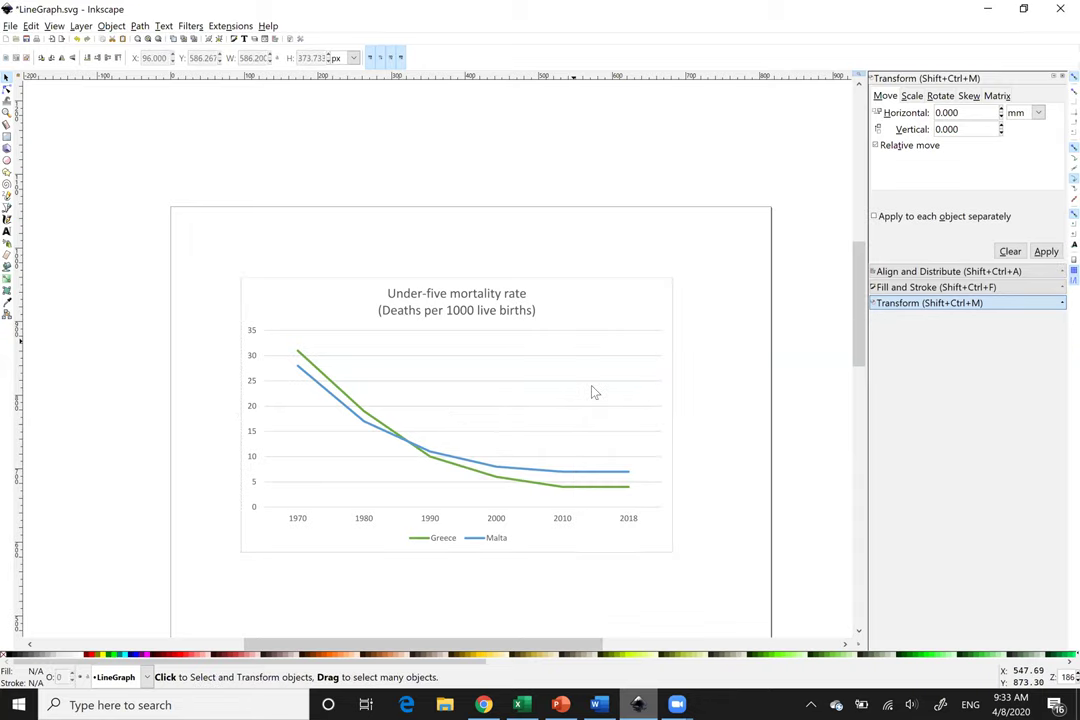
Cut the outer border frame surrounding the line graph.
left_click(570, 284)
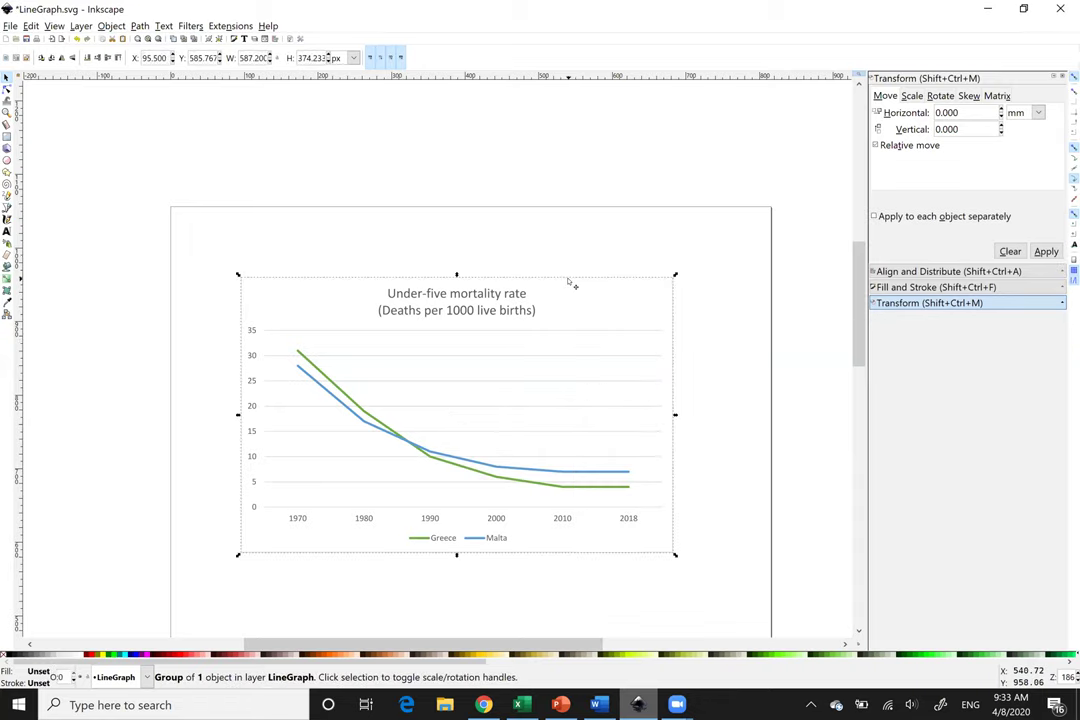
right_click(570, 283)
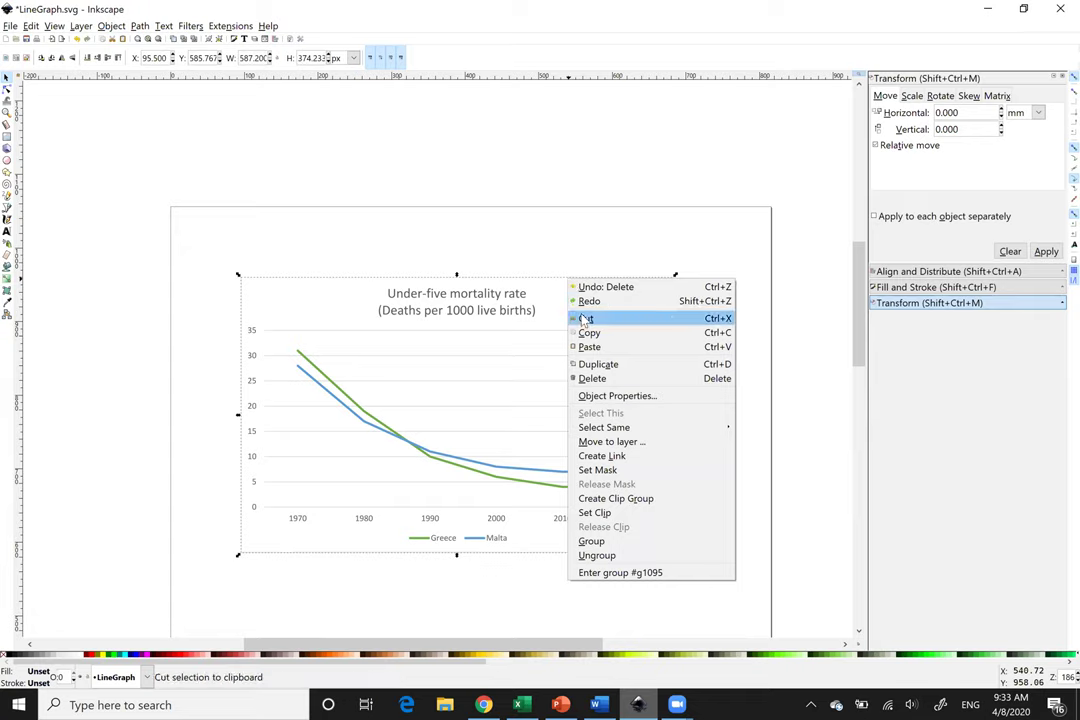
left_click(585, 319)
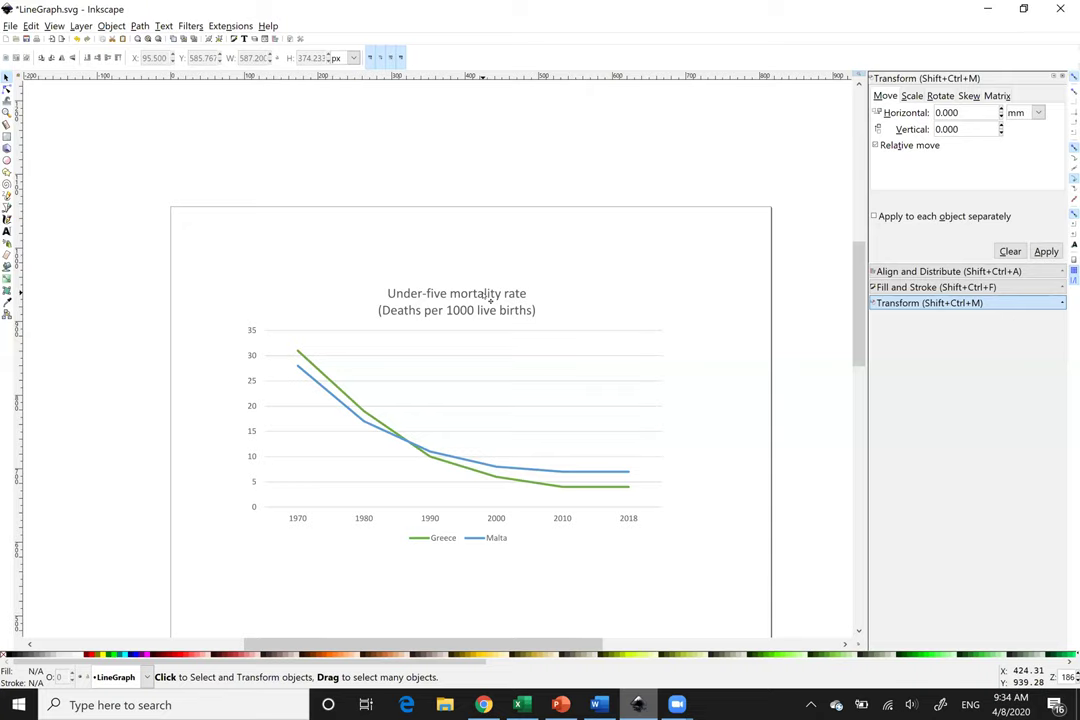
Set the font size of "five mortality rate" in the graph title to 20 pt.
left_click(490, 298)
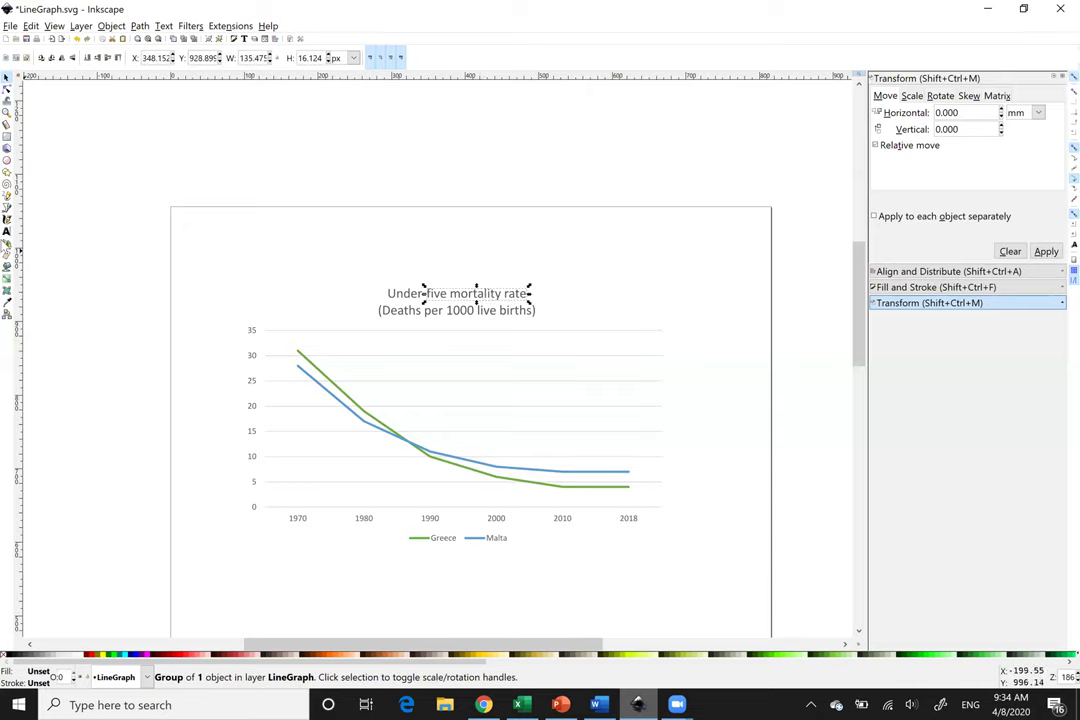
left_click(7, 231)
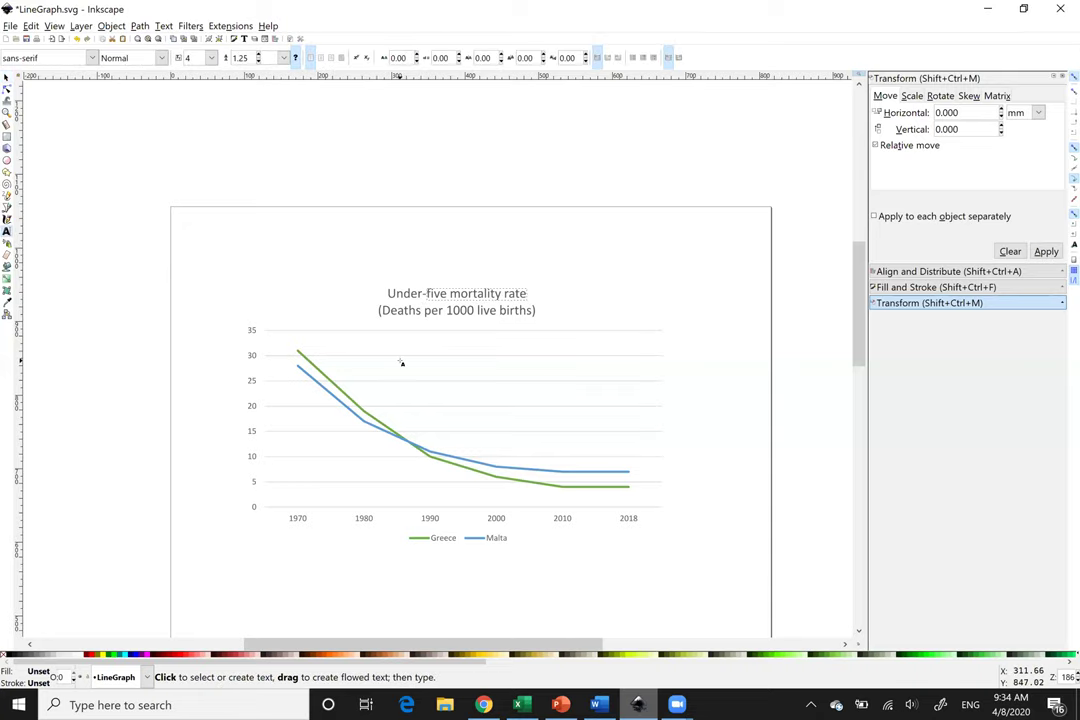
left_click(468, 294)
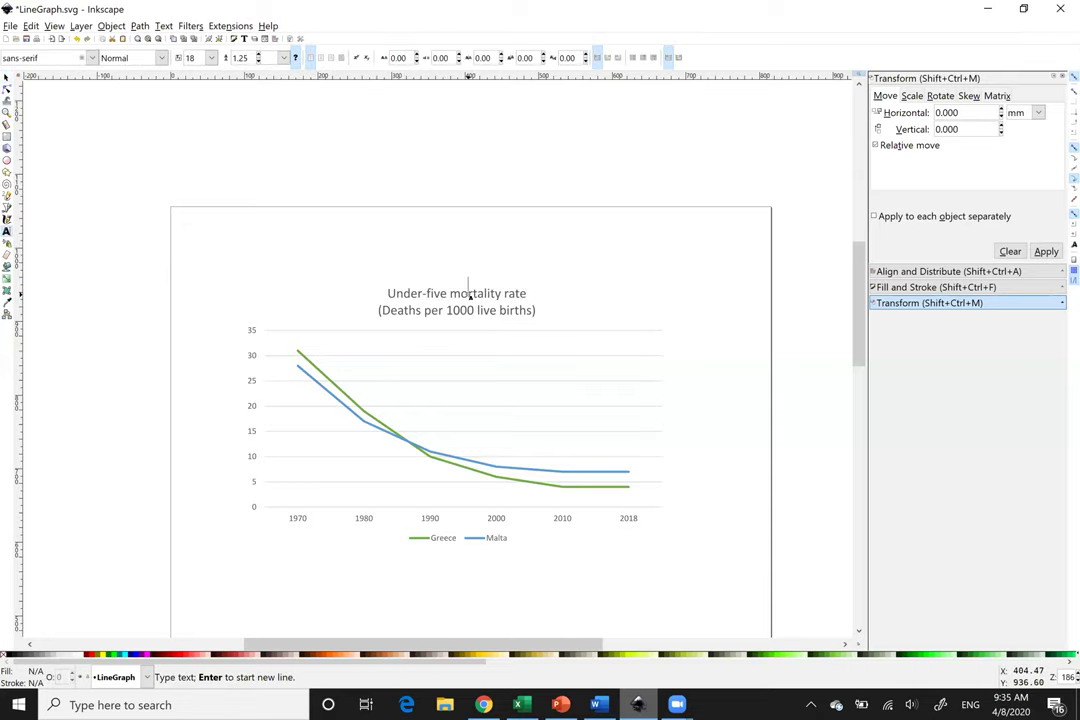
key("Escape")
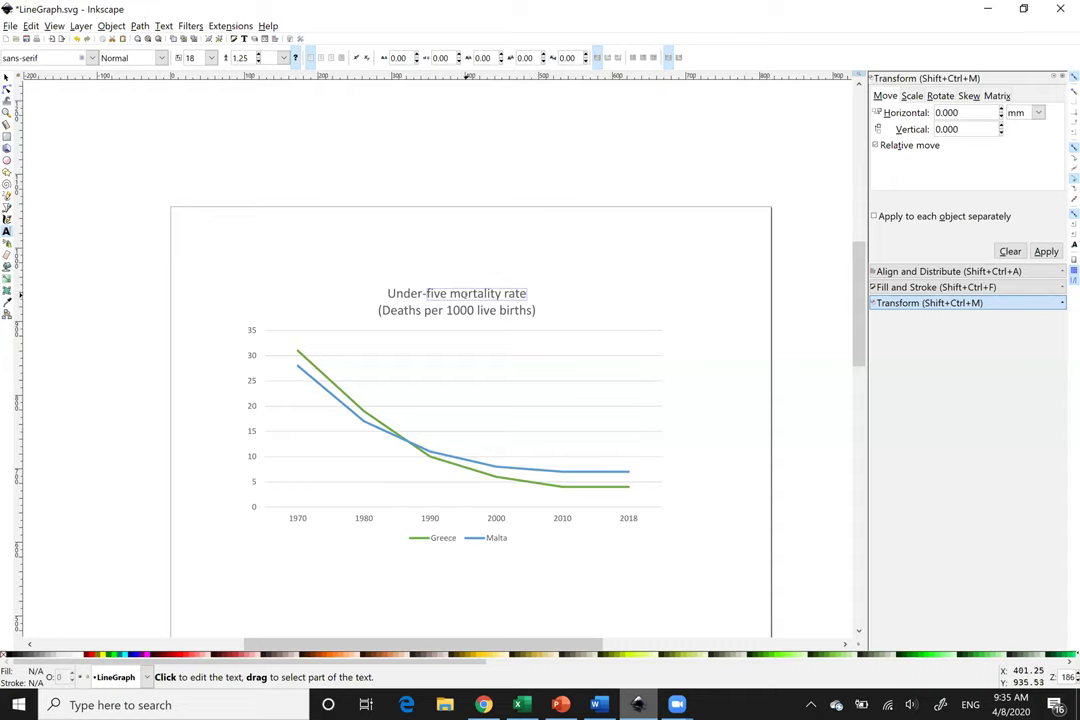
key("ctrl+a")
left_click(466, 294)
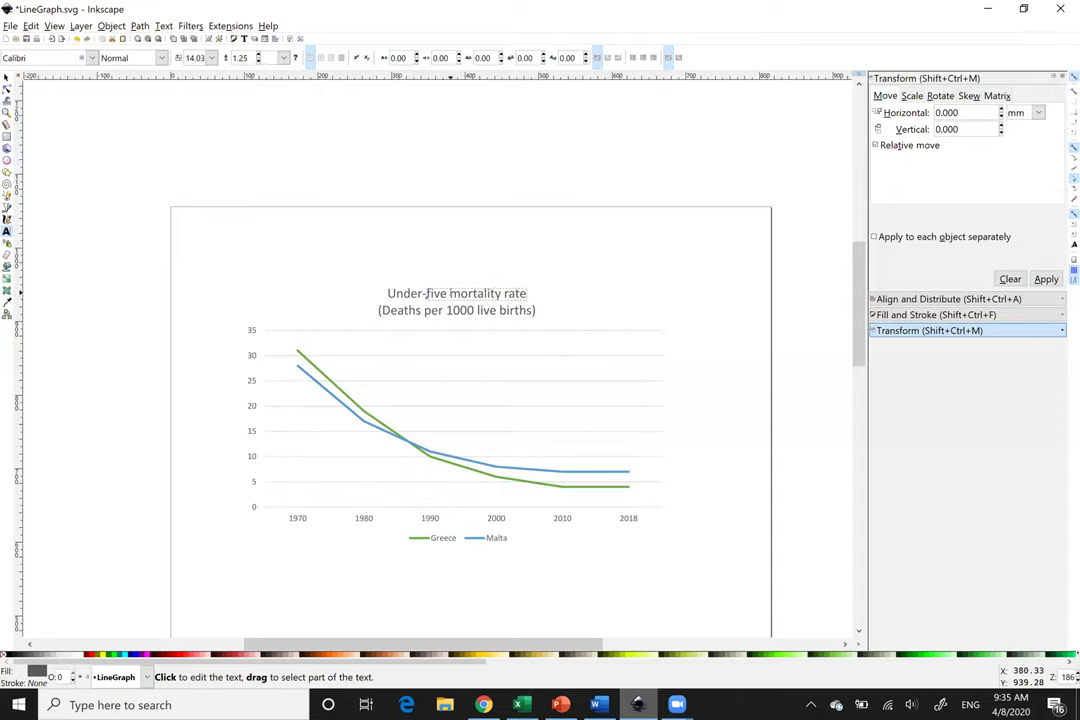
left_click_drag(425, 293, 528, 293)
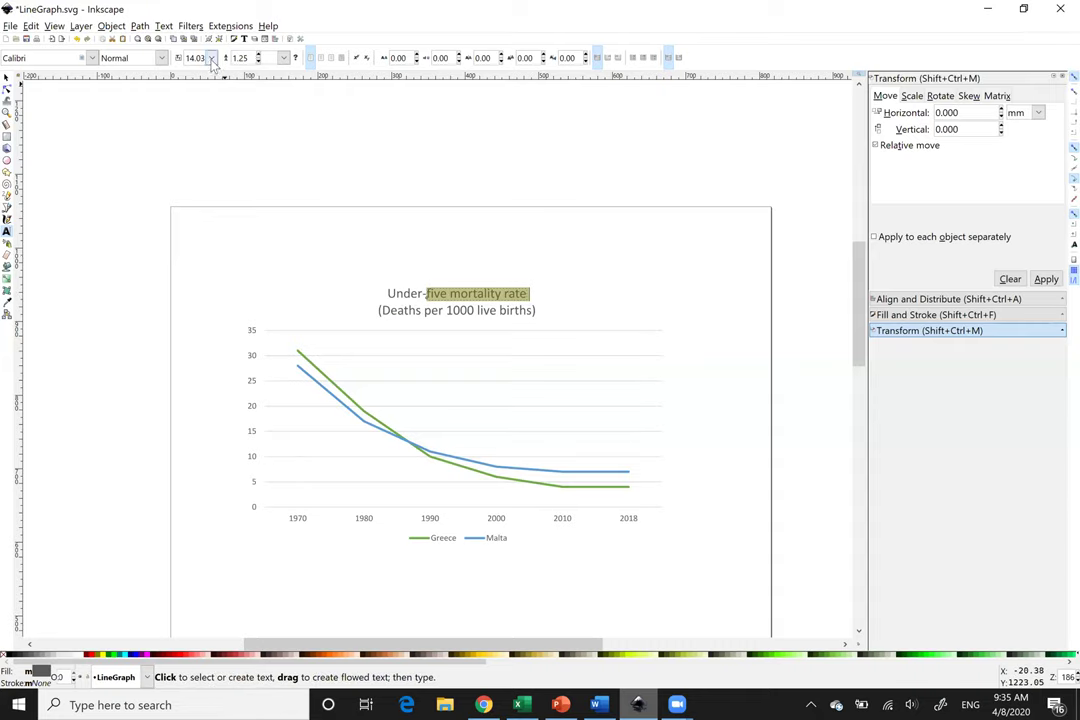
triple_click(193, 58)
type("20")
key("Return")
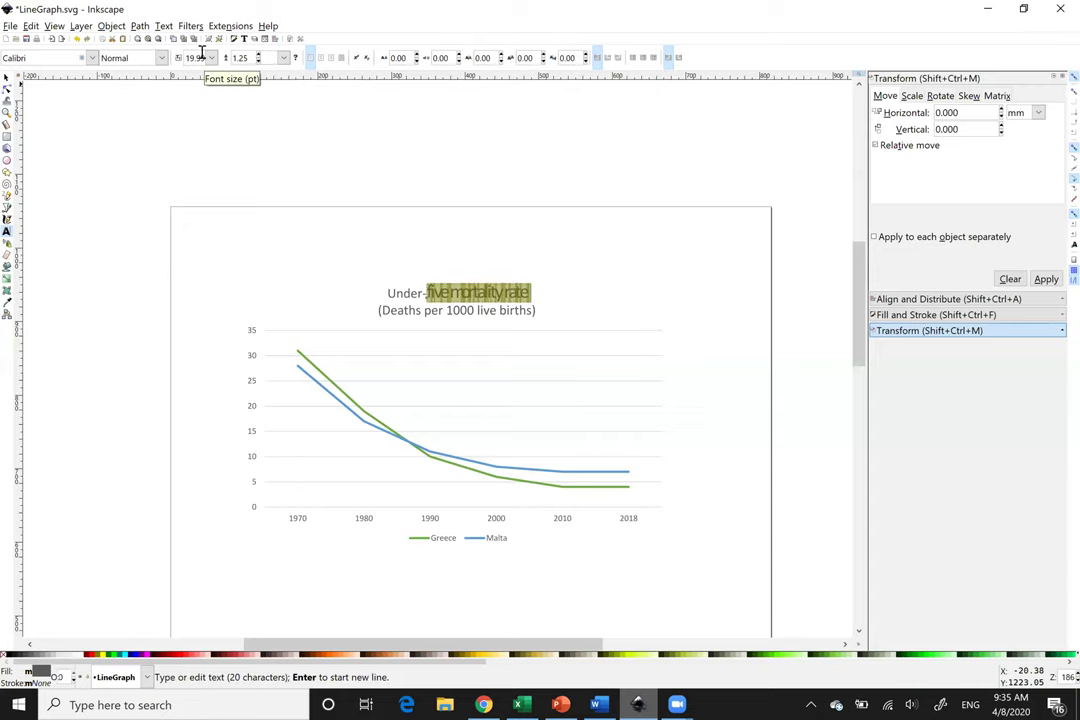
left_click(601, 310)
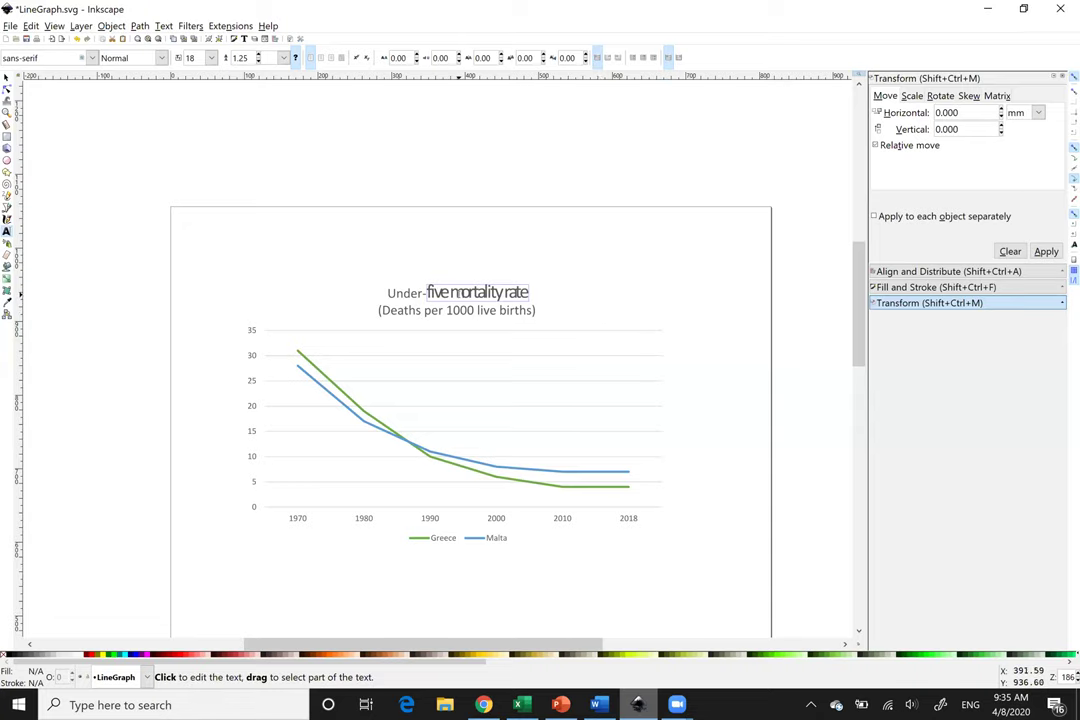
Set the font size of "five mortality rate" in the graph title to 7 pt.
left_click_drag(428, 292, 530, 292)
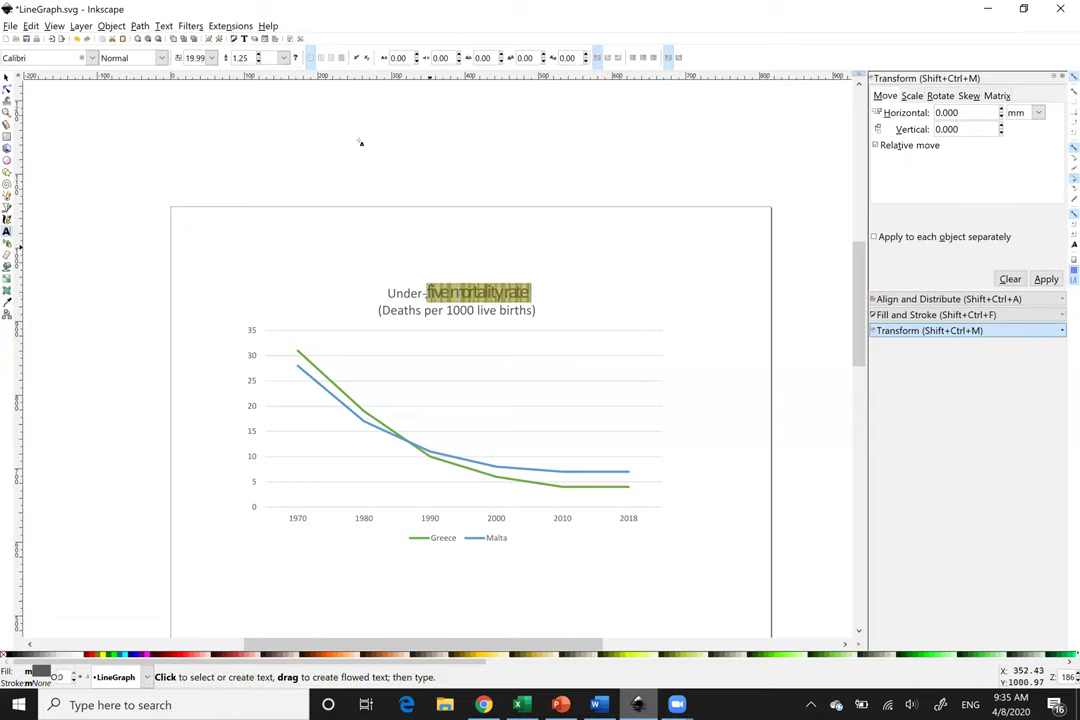
double_click(192, 58)
type("7")
key("Return")
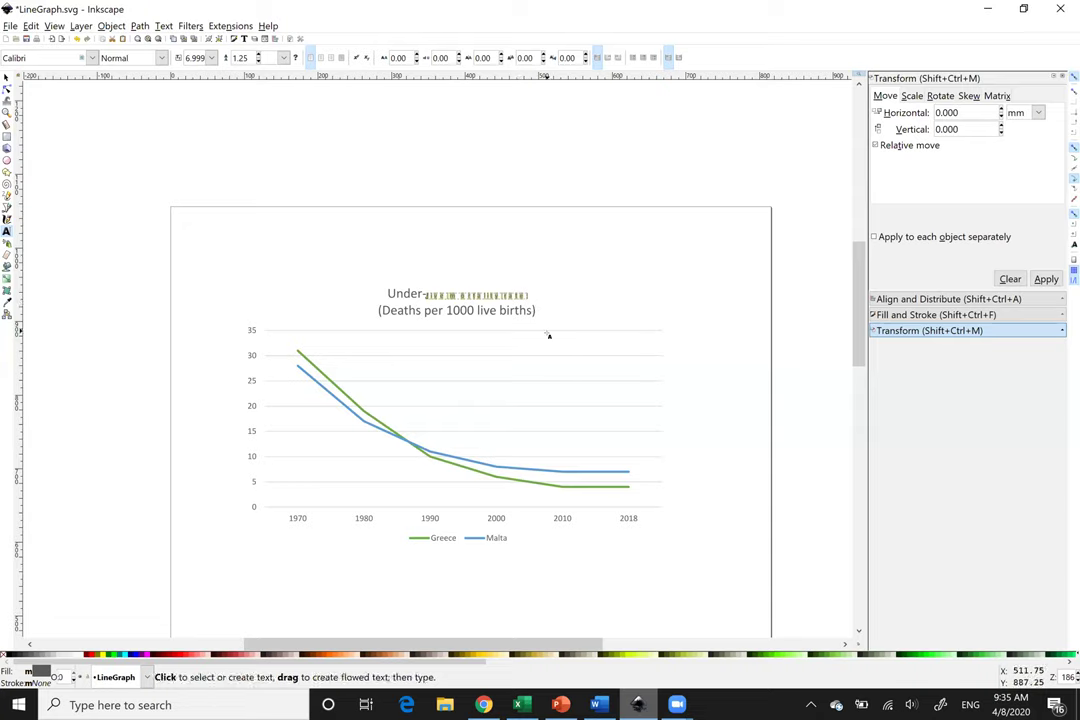
left_click(451, 271)
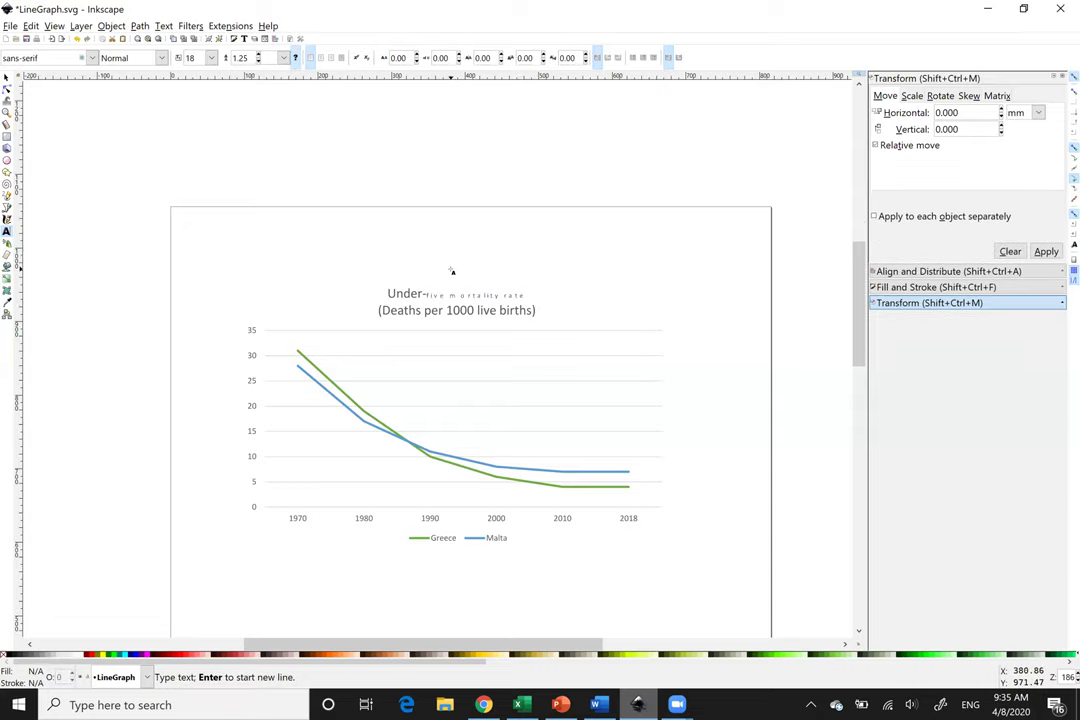
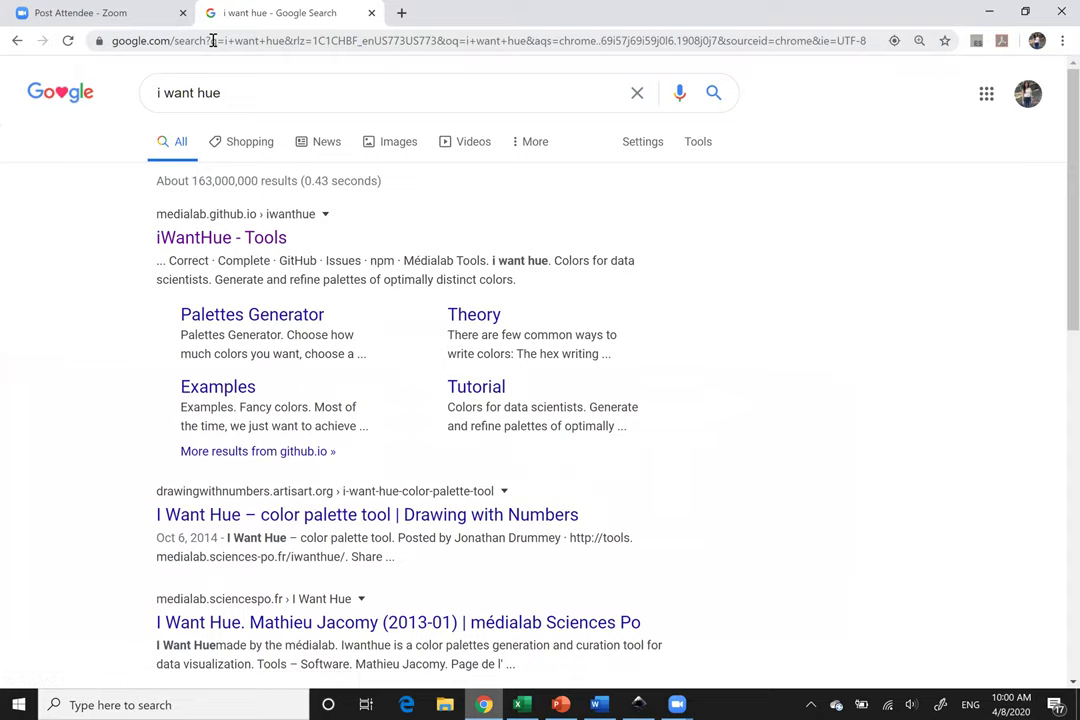
Open the iWantHue tool from the Google search results in Chrome and set the palette to 2 colors.
left_click(188, 240)
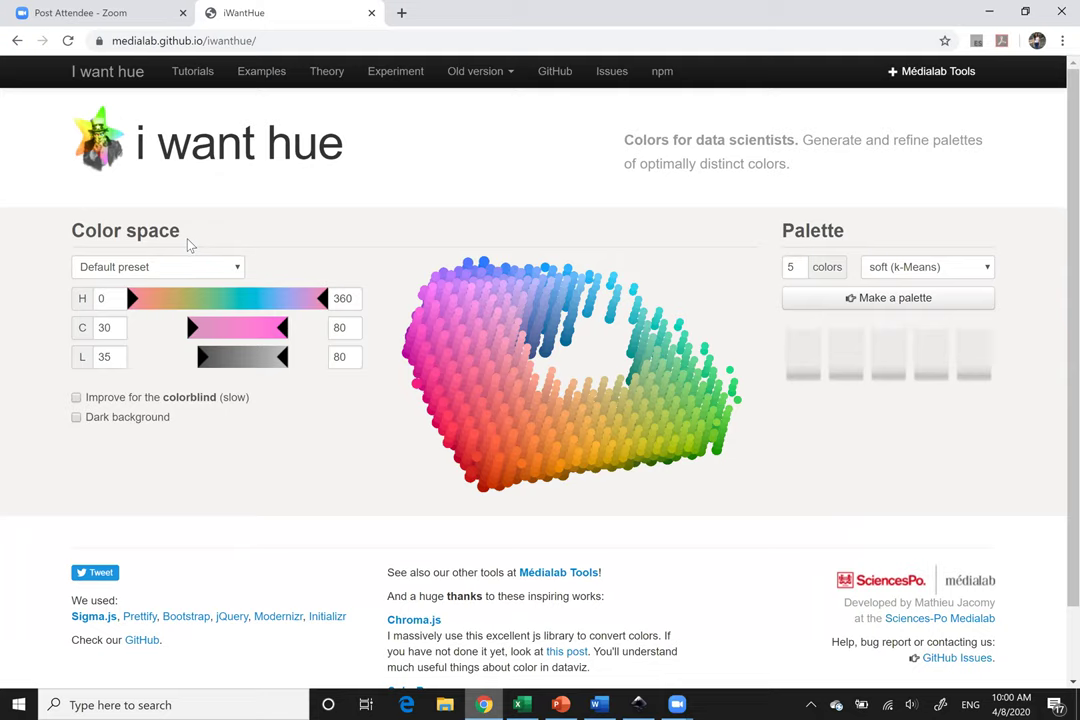
left_click(803, 265)
key("BackSpace")
type("2")
Generate a palette with the soft (k-Means) method and reroll it once.
left_click(930, 274)
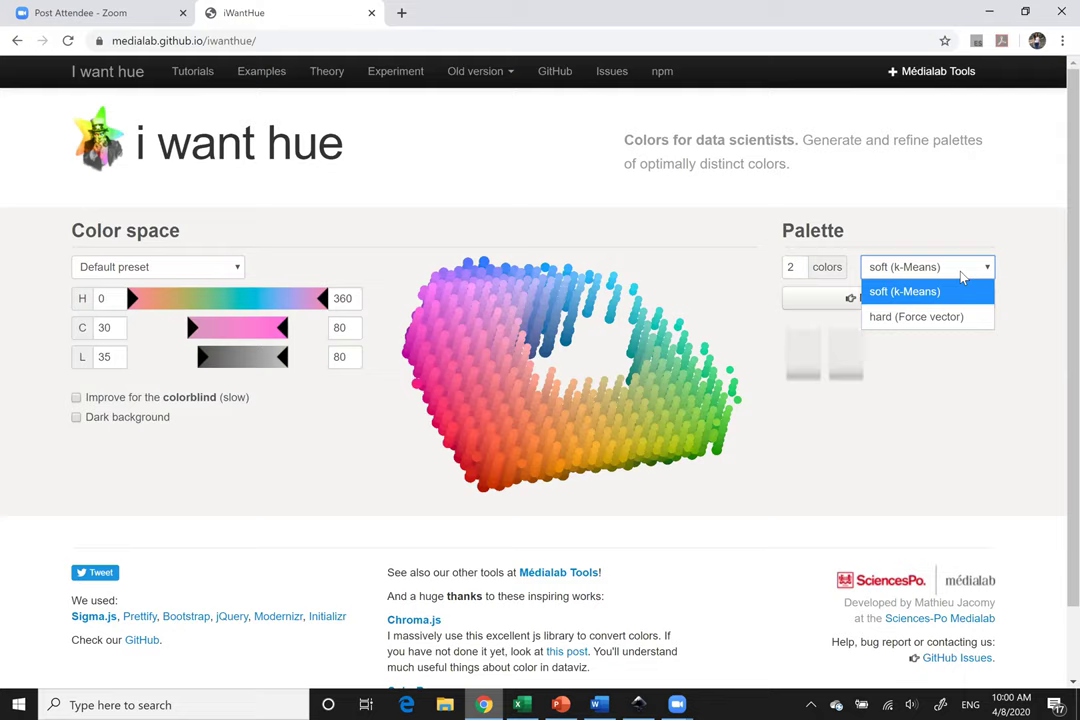
left_click(882, 317)
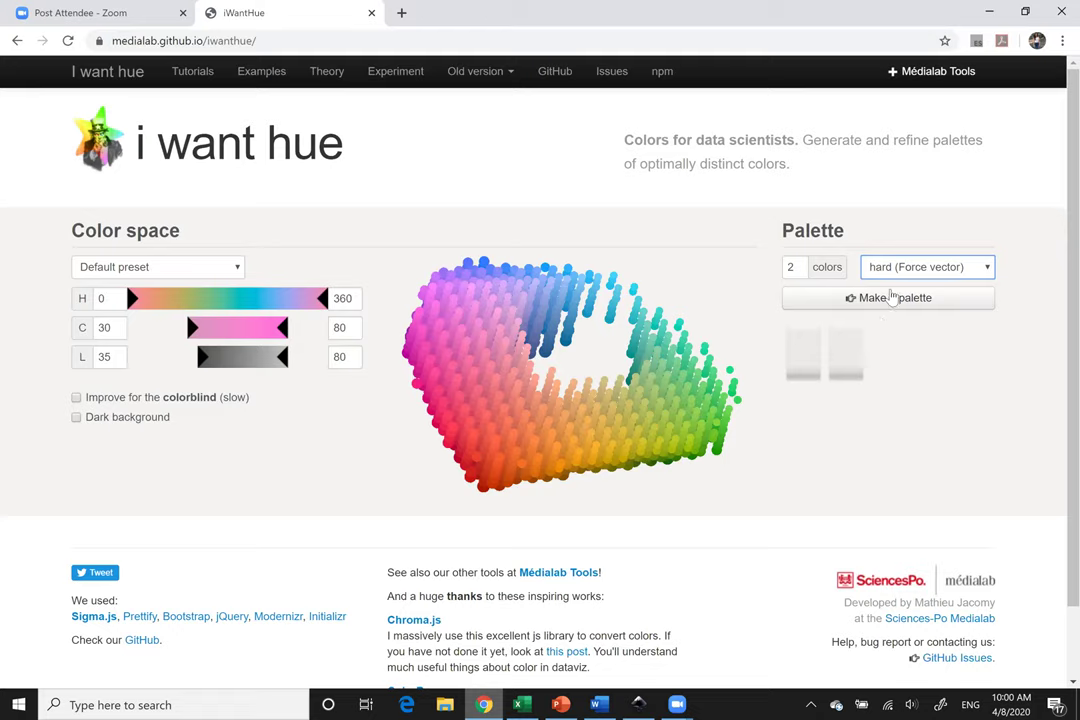
left_click(900, 276)
left_click(897, 289)
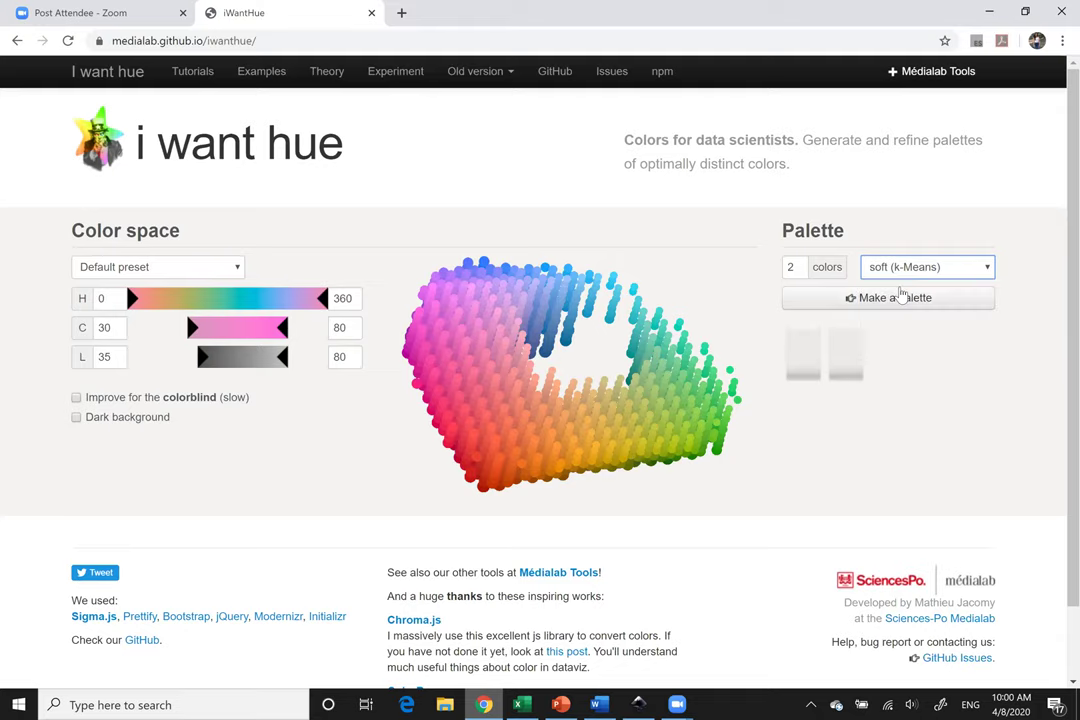
left_click(851, 302)
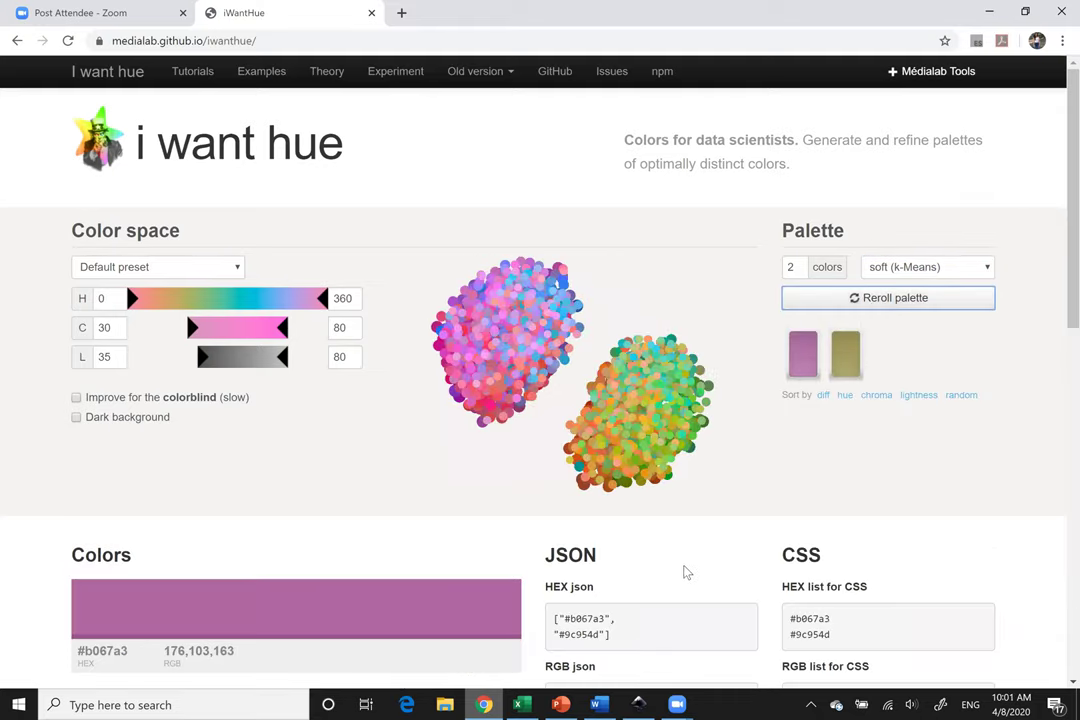
scroll(686, 572, "down", 2)
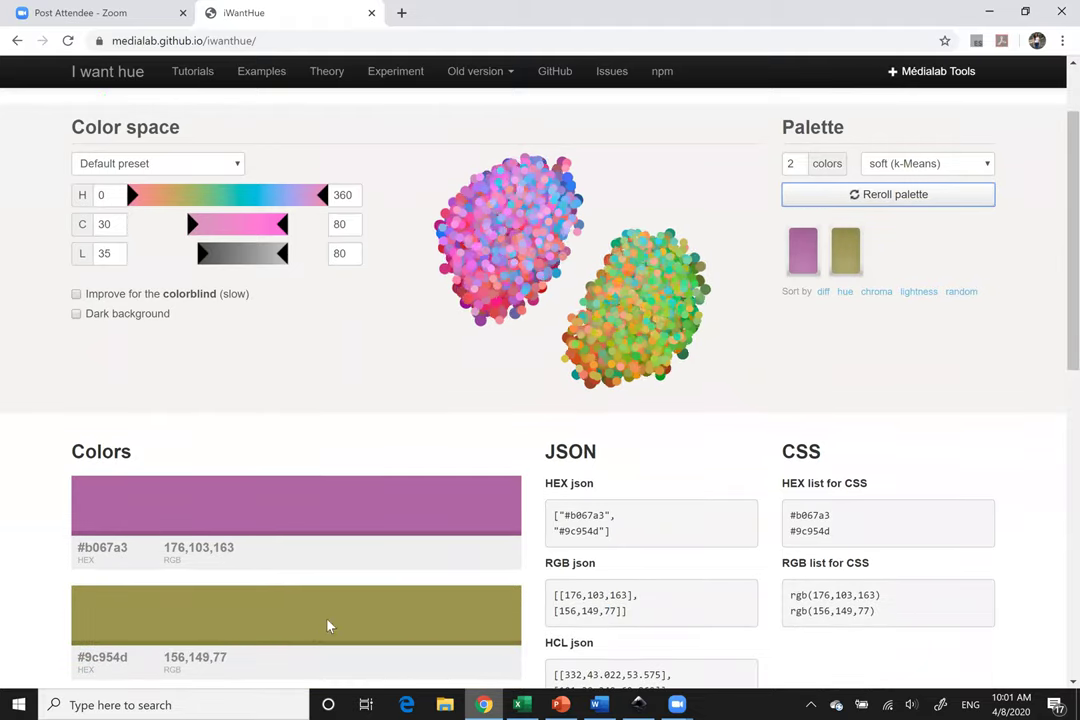
left_click(897, 202)
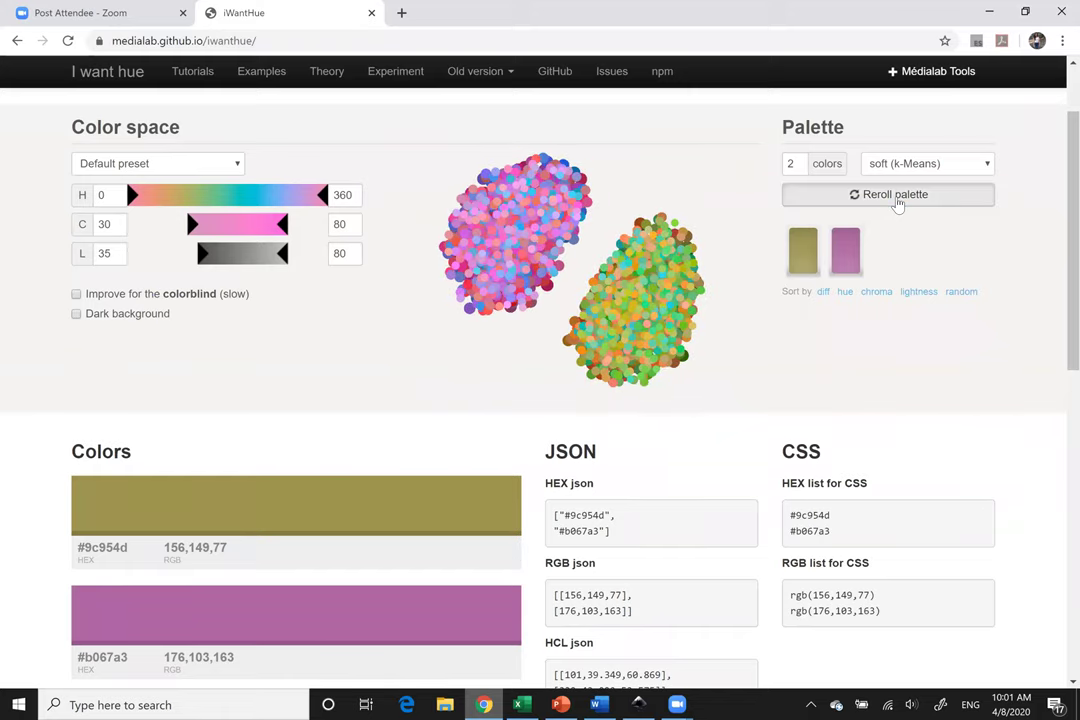
Switch the iWantHue palette to hard (Force vector) and reroll it until it offers red #ff543e and purple #bd86ff.
left_click(897, 200)
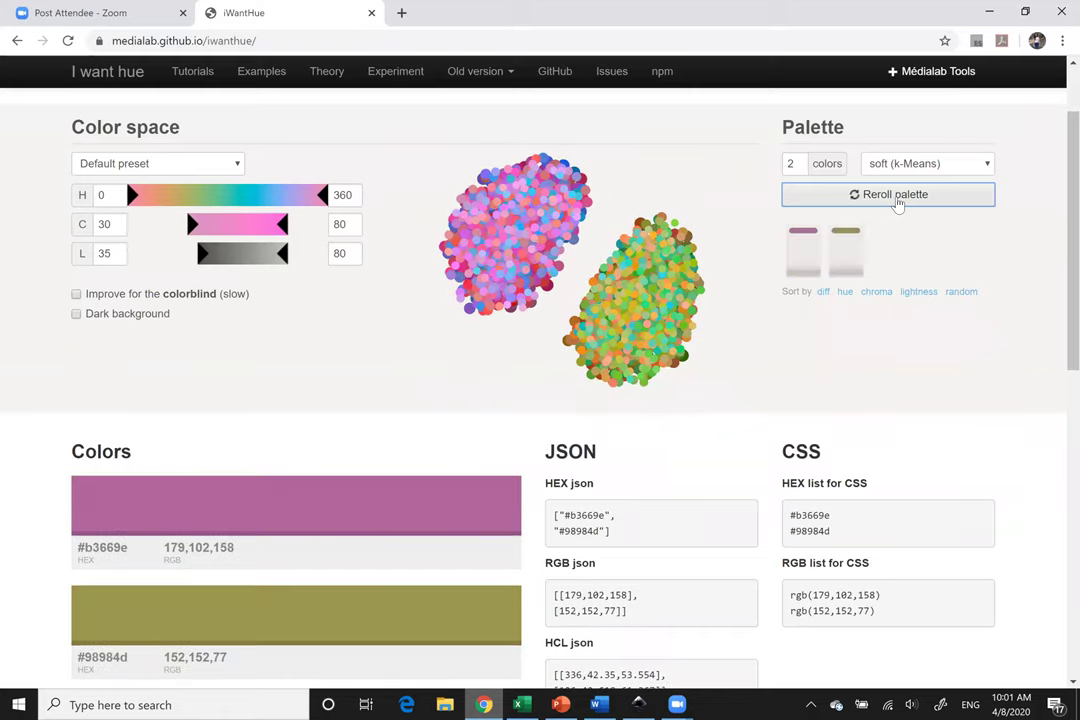
left_click(962, 165)
left_click(898, 213)
left_click(915, 197)
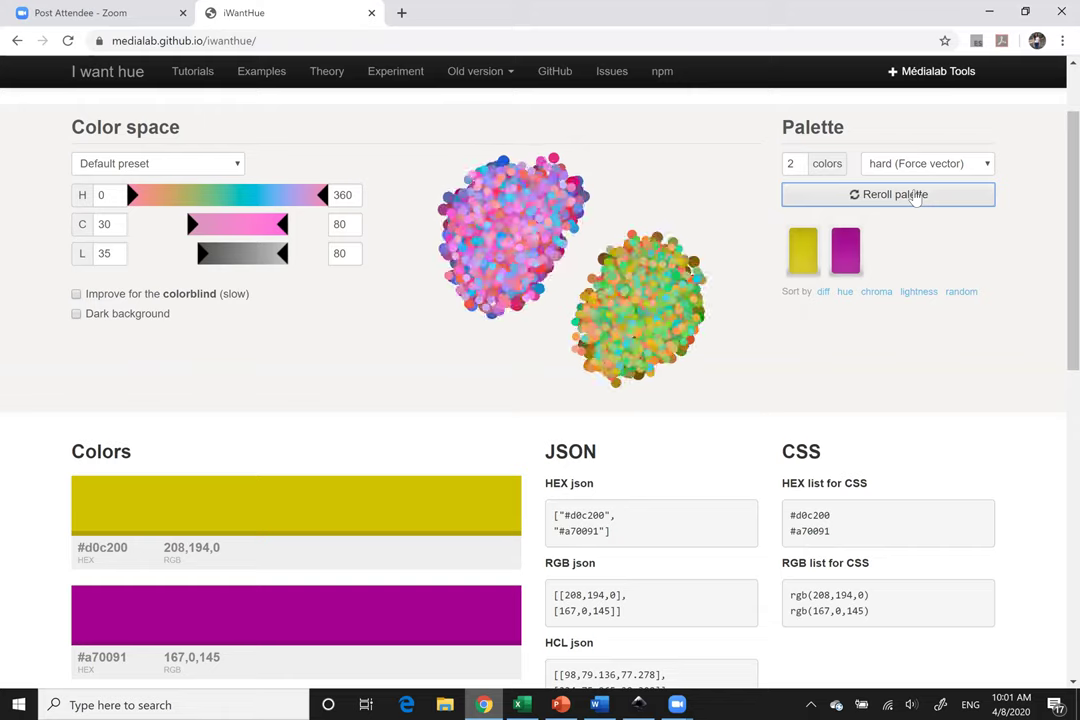
left_click(890, 196)
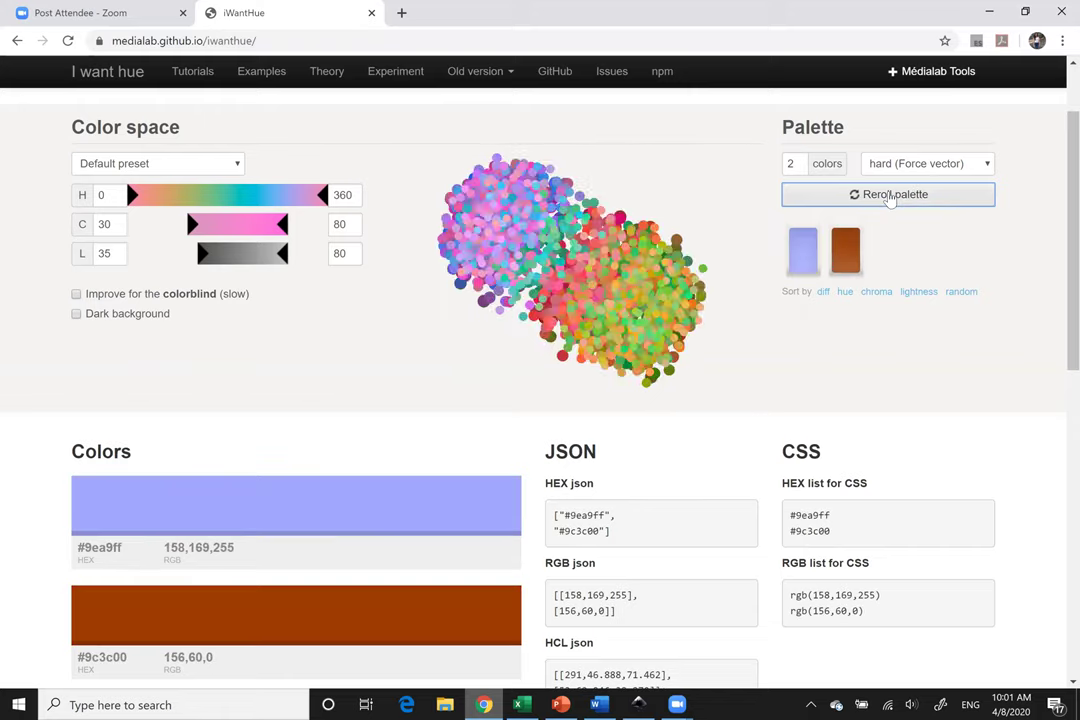
left_click(910, 198)
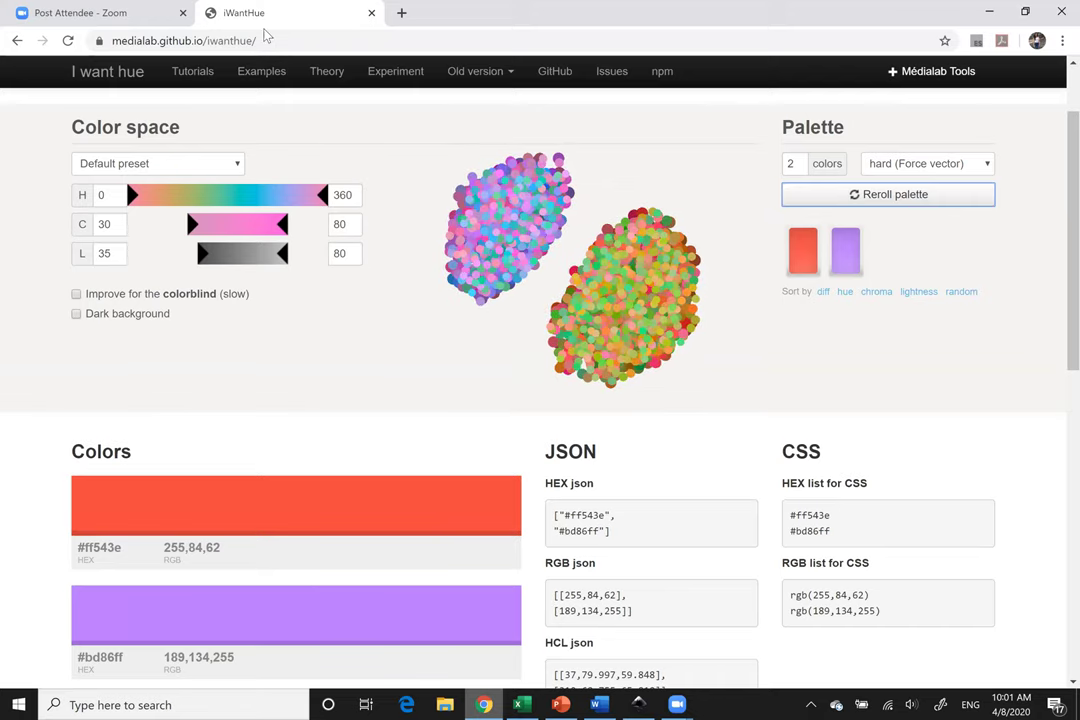
left_click_drag(320, 14, 780, 35)
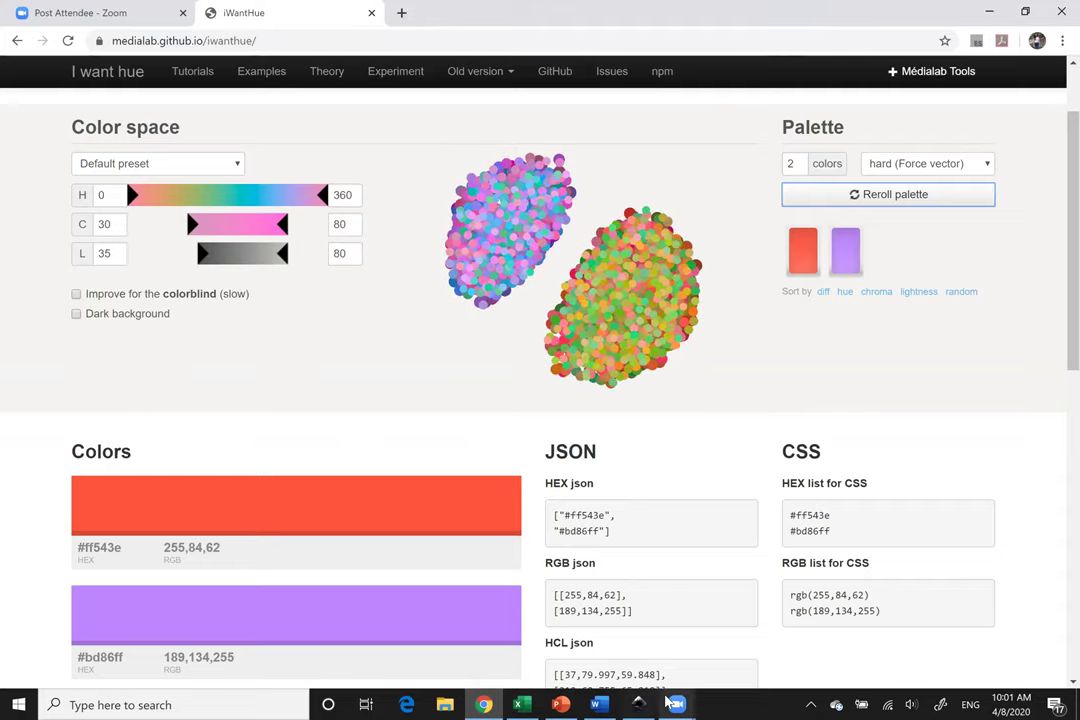
Switch to Inkscape, select the blue Malta line in the chart and open its Fill and Stroke settings.
key("alt+Tab")
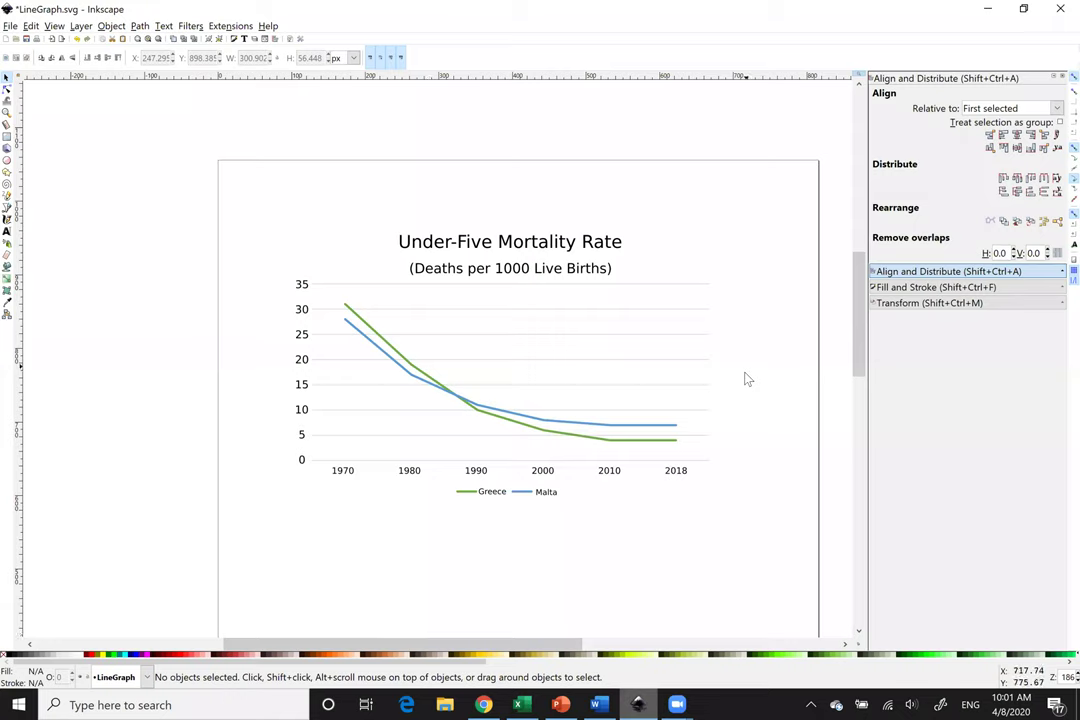
key("Tab")
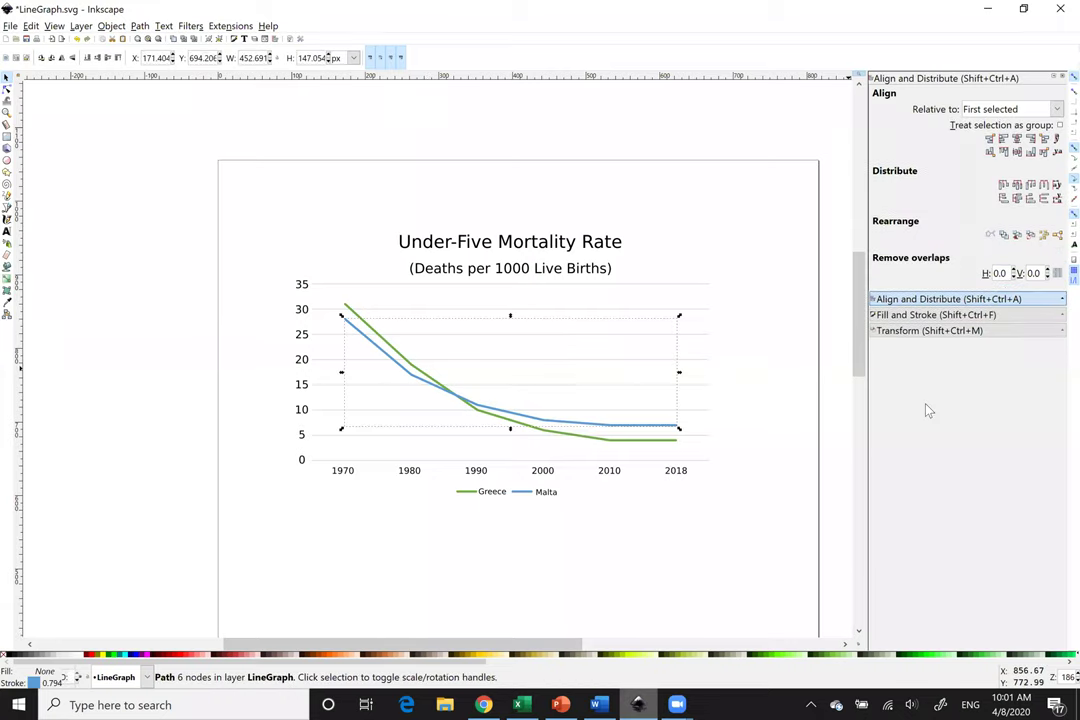
left_click(914, 316)
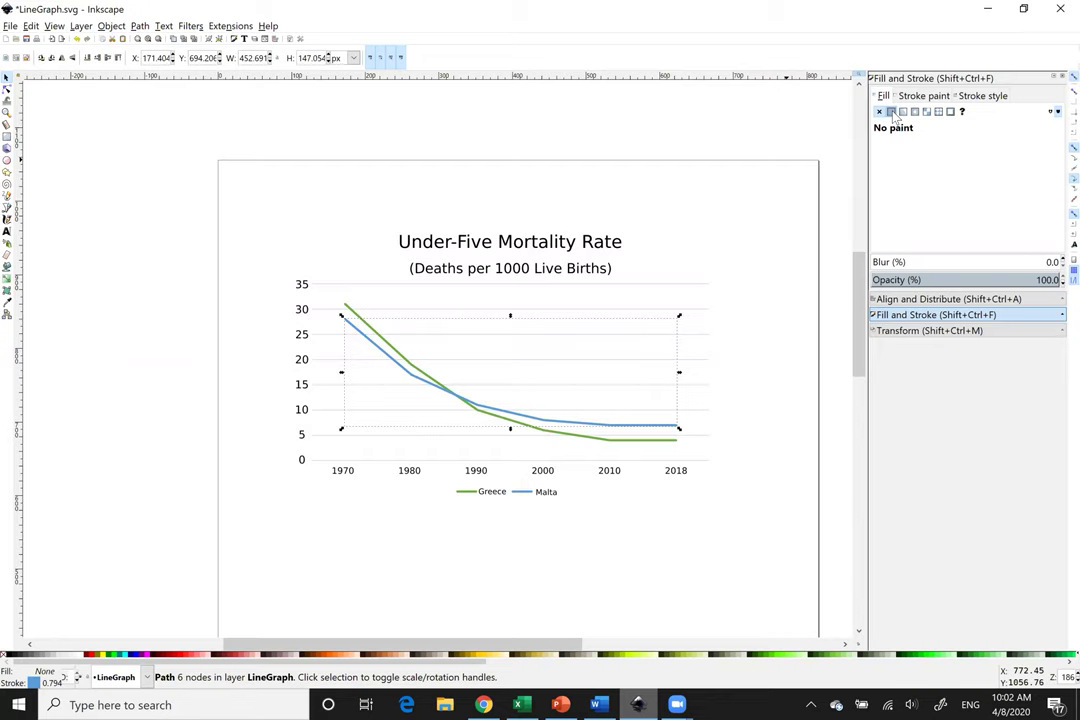
Try a flat color fill on the blue Malta line and undo it.
left_click(892, 113)
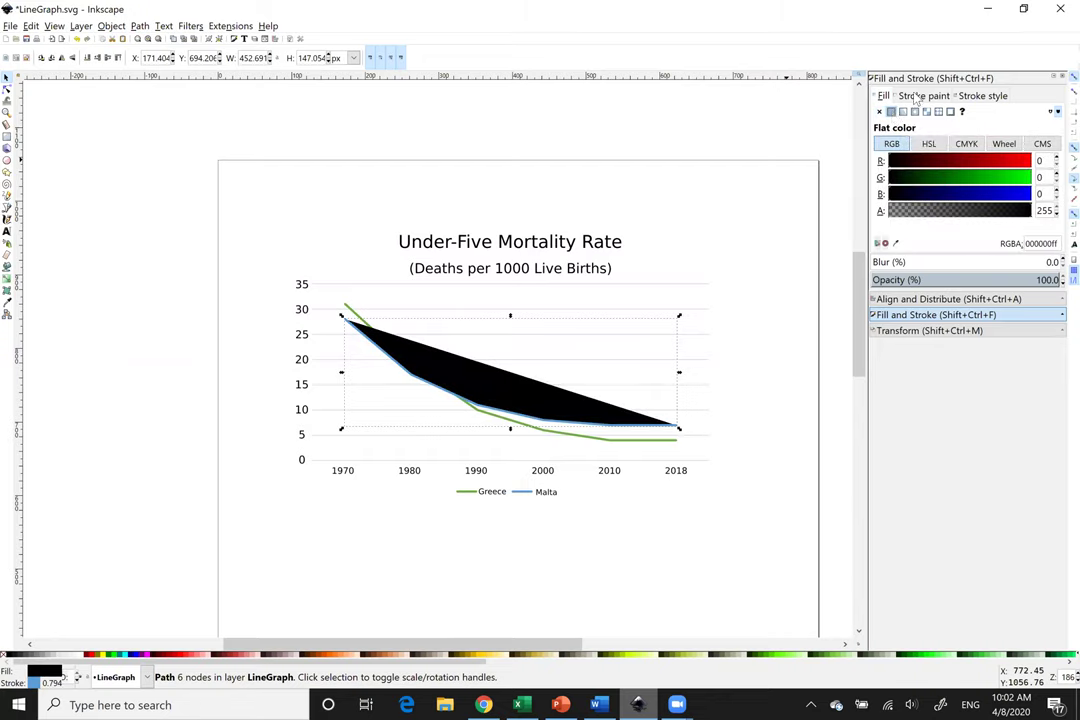
left_click(563, 507)
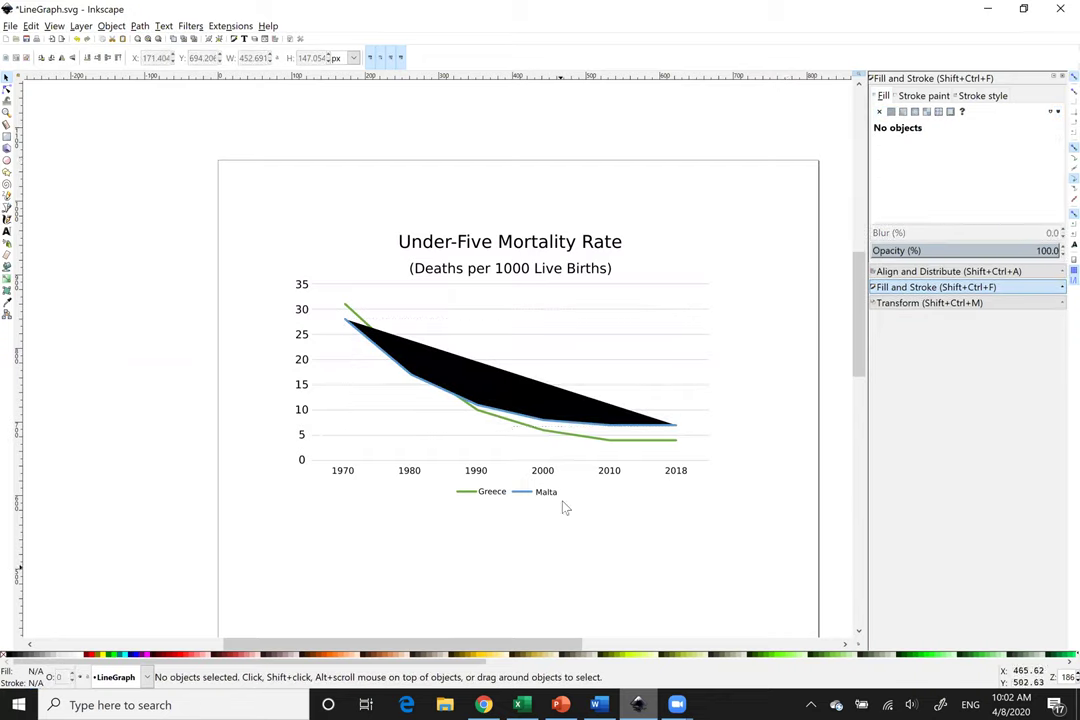
key("ctrl+z")
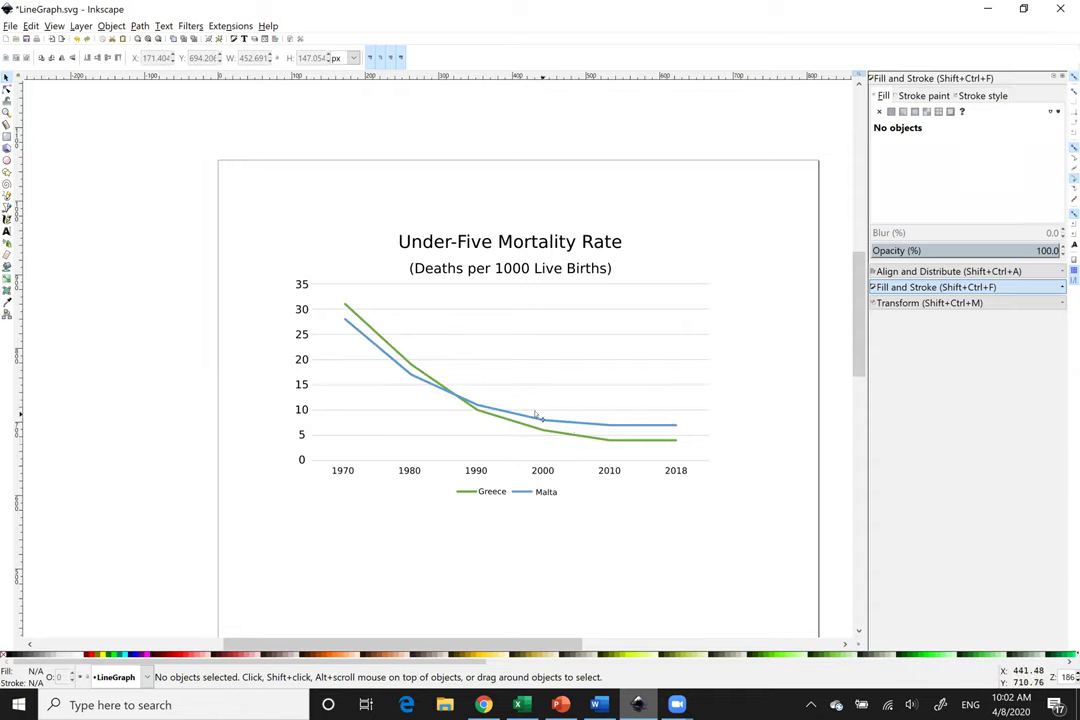
Try a flat color fill on the green Greece line and set its fill back to no paint.
left_click(537, 416)
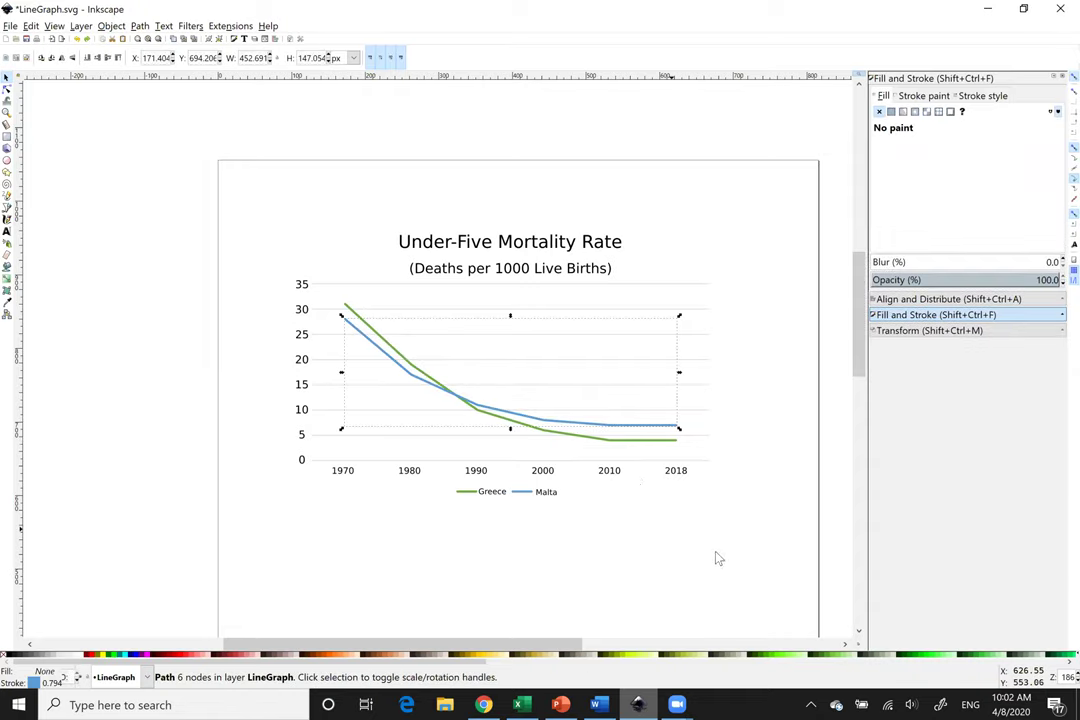
scroll(560, 536, "up", 4, "ctrl")
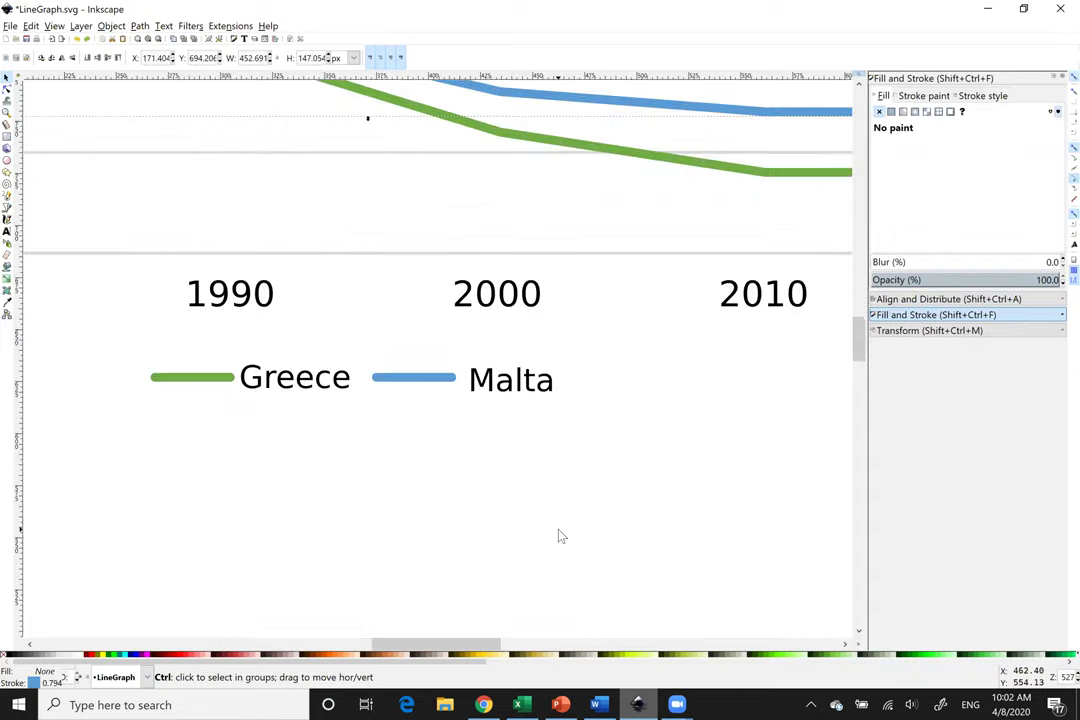
scroll(560, 536, "down", 2, "ctrl")
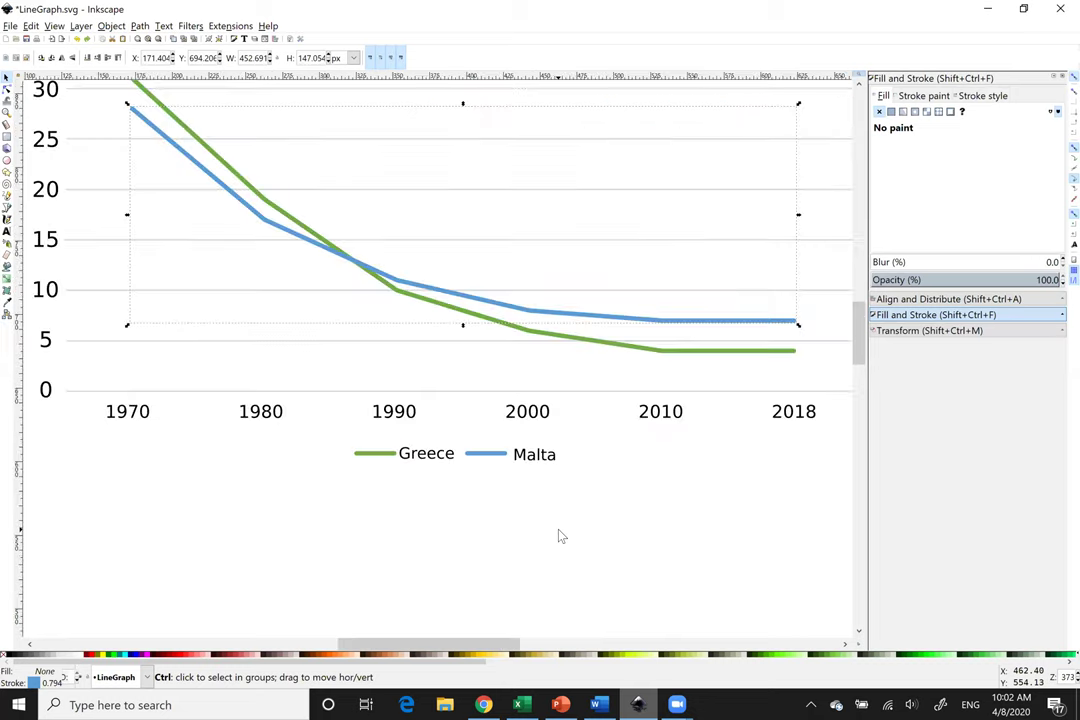
left_click(538, 336)
left_click(488, 455)
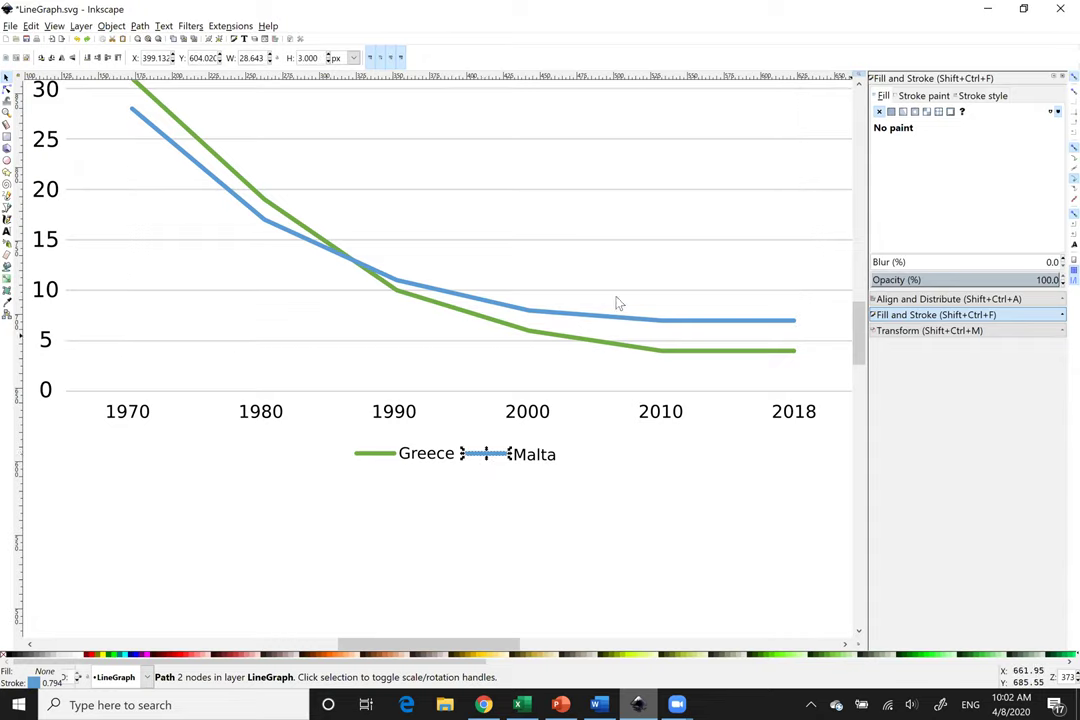
left_click(643, 352)
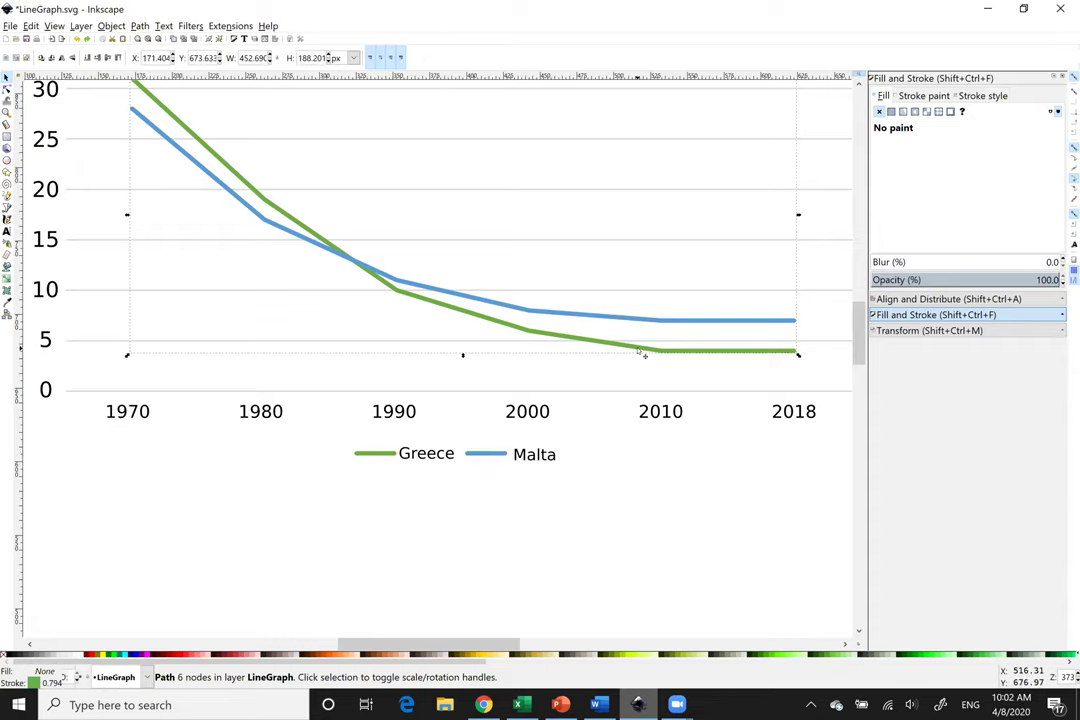
left_click(892, 113)
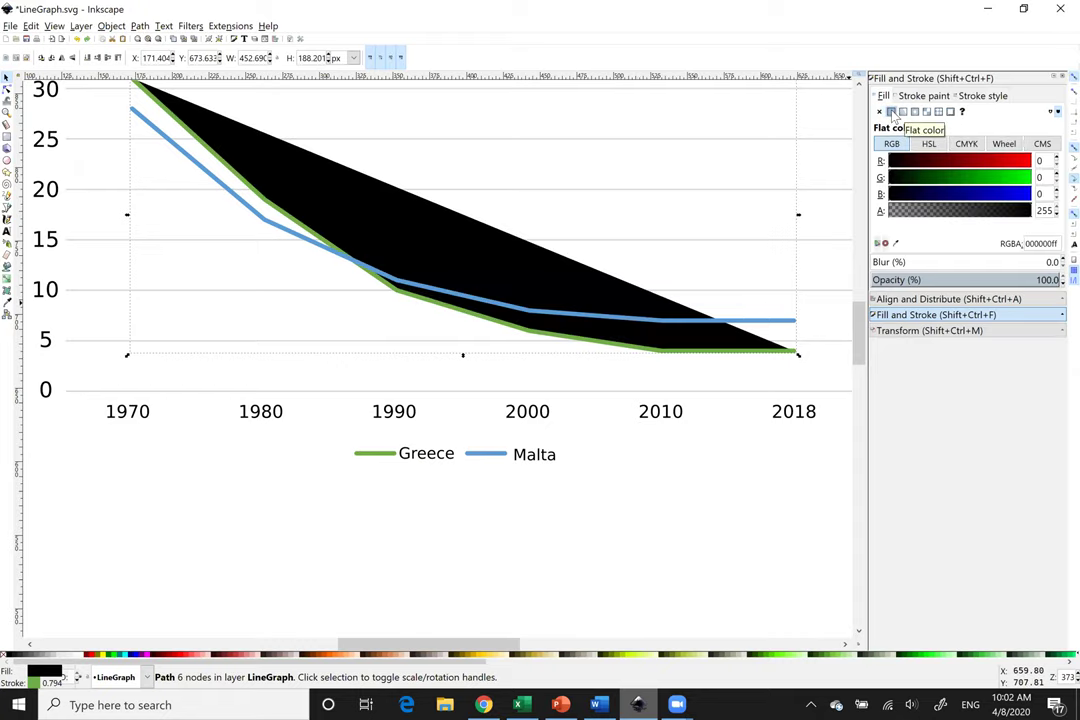
left_click(879, 111)
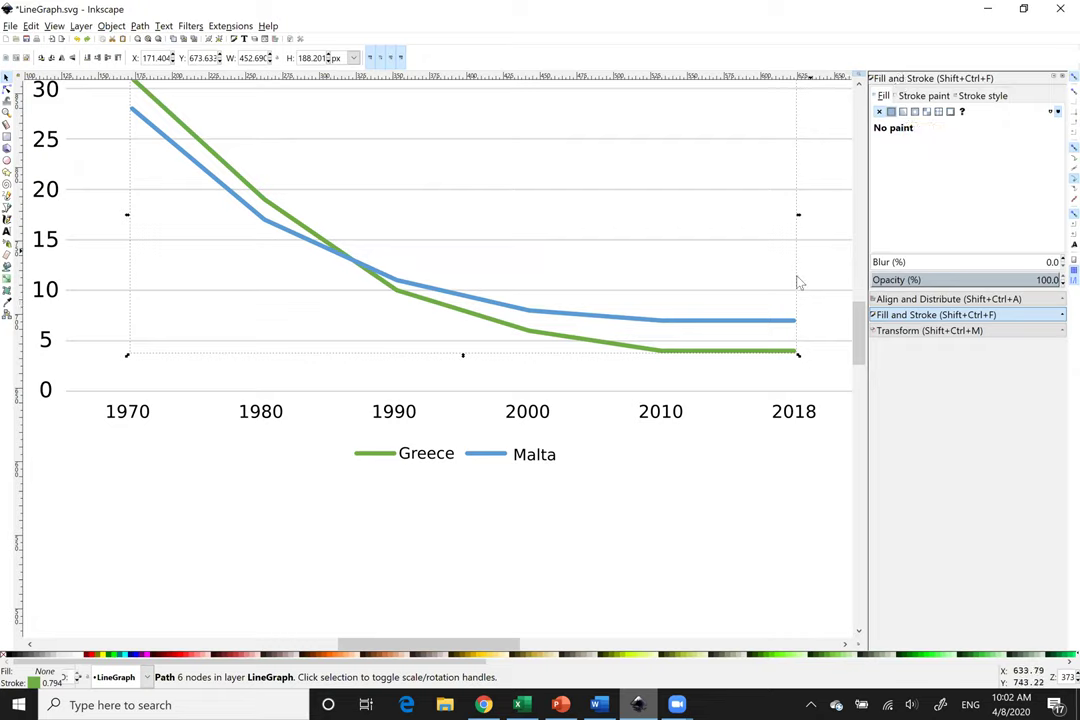
Set the stroke paint of the chart's green Greece line to the first iWantHue color, RGB 255, 84, 62.
double_click(533, 331)
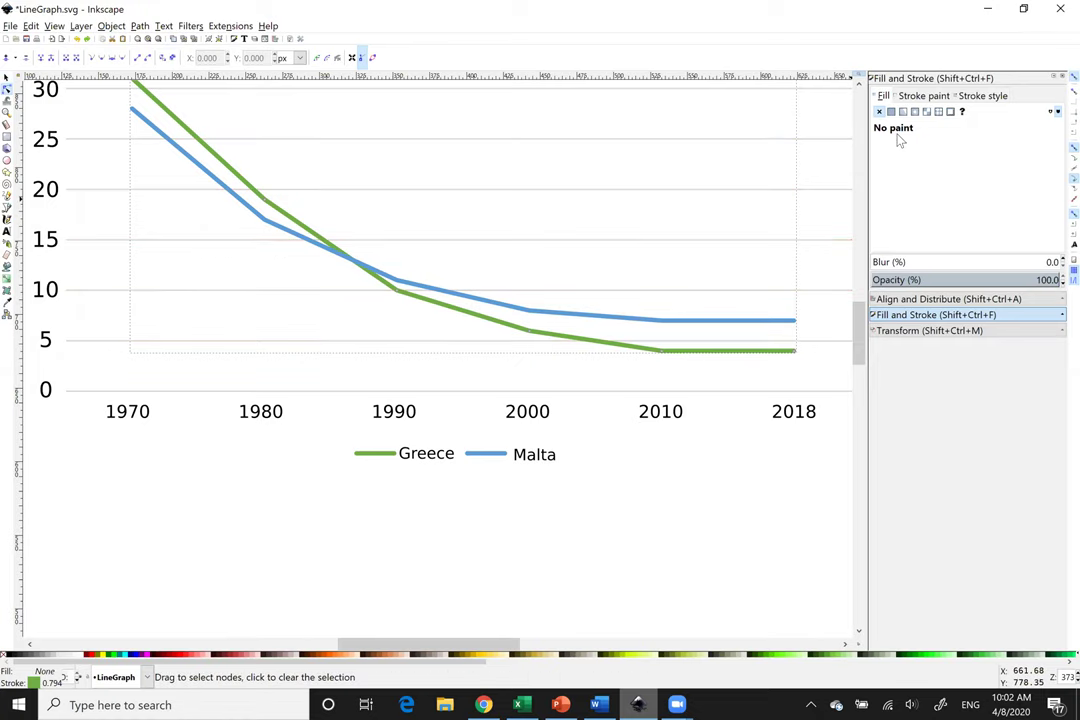
left_click(918, 94)
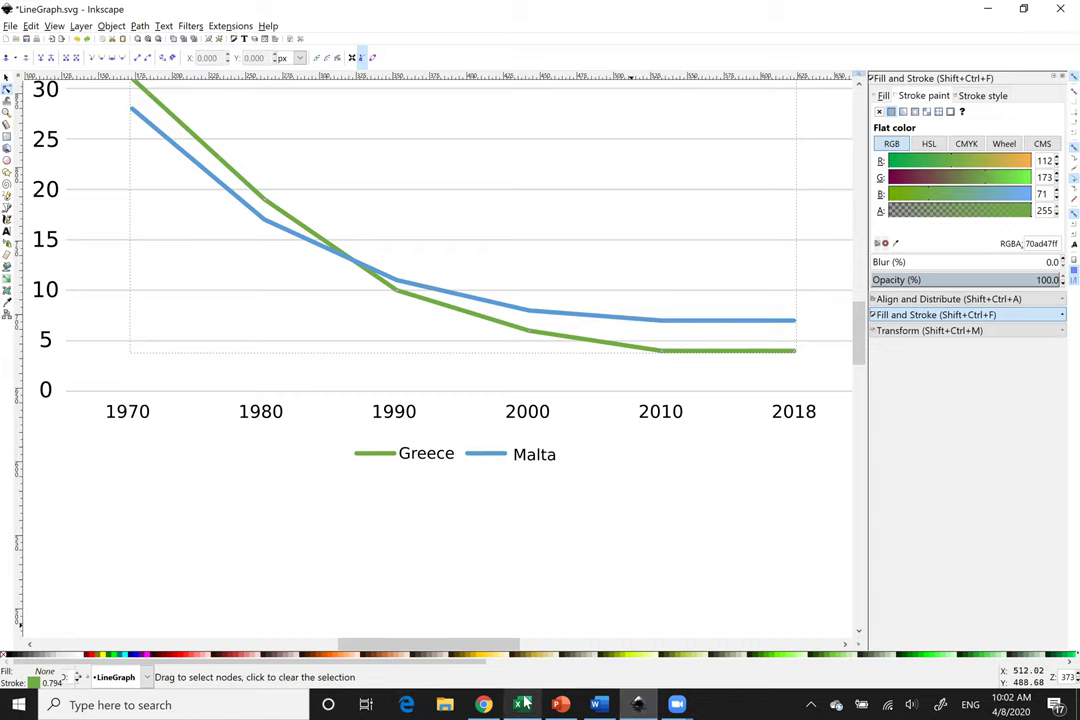
double_click(1043, 160)
type("255")
key("Return")
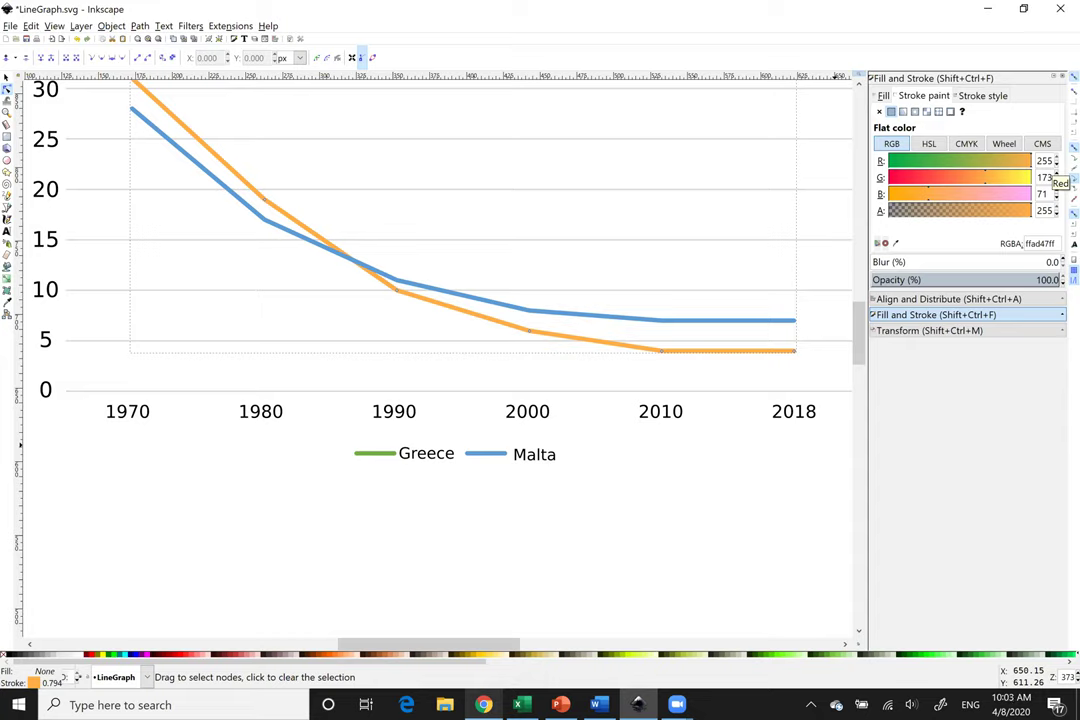
left_click(483, 704)
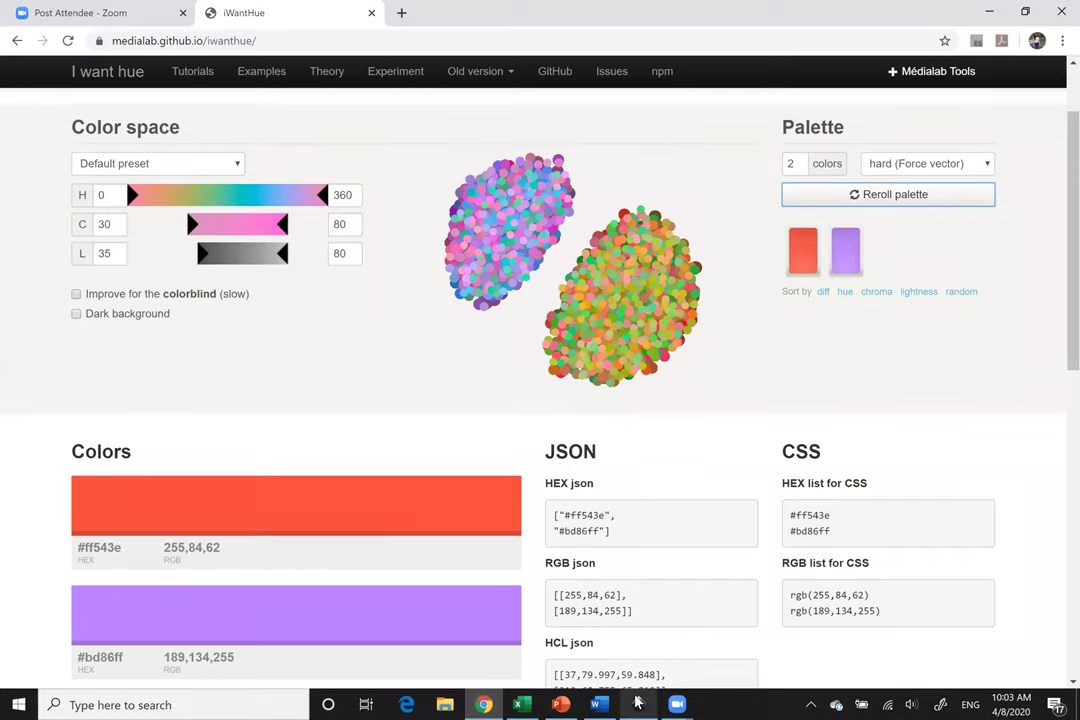
key("alt+Tab")
double_click(1041, 178)
type("84")
key("Tab")
type("62")
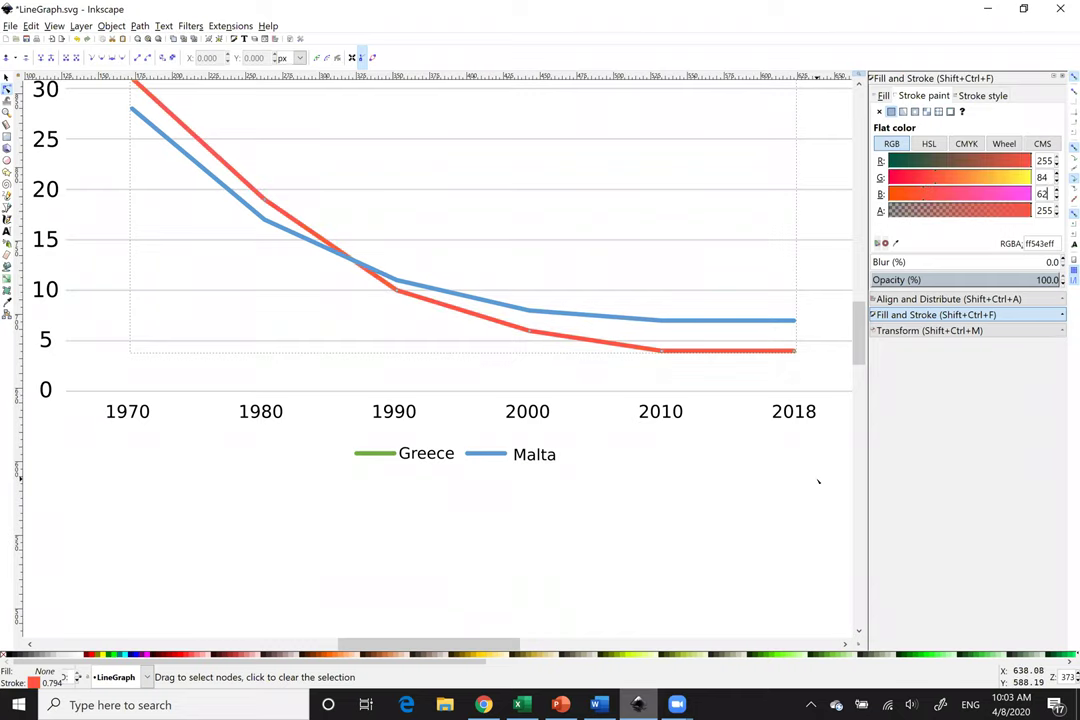
Set the stroke paint of the green Greece line in the legend to RGB 255, 84, 62.
left_click(372, 453)
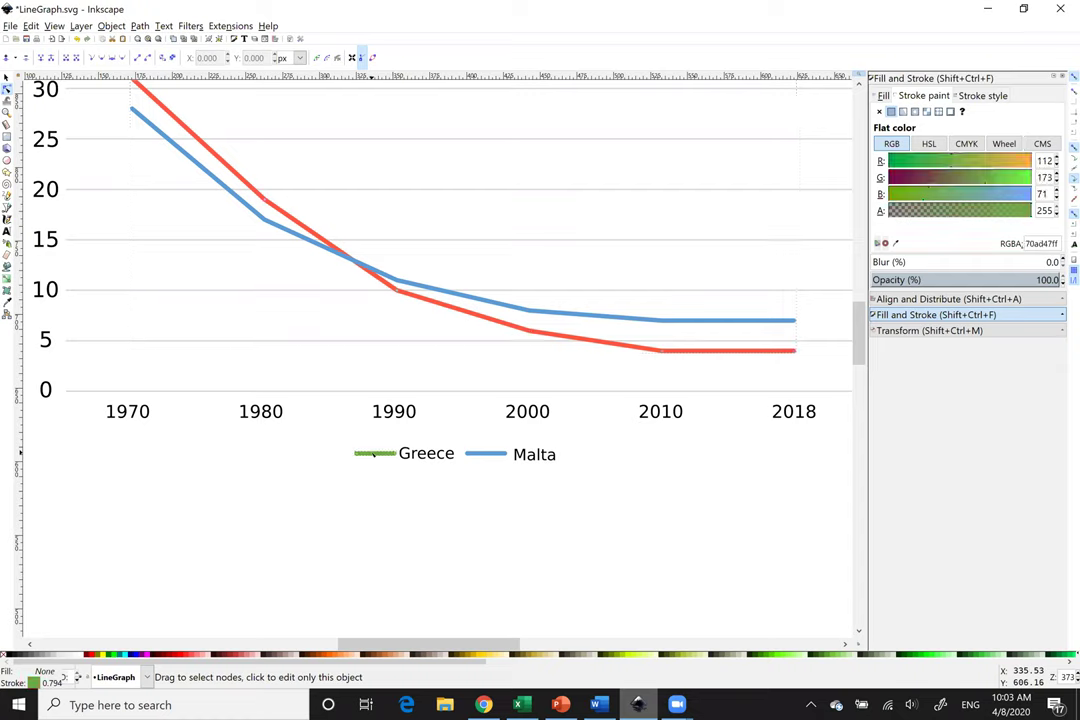
double_click(1042, 160)
type("255")
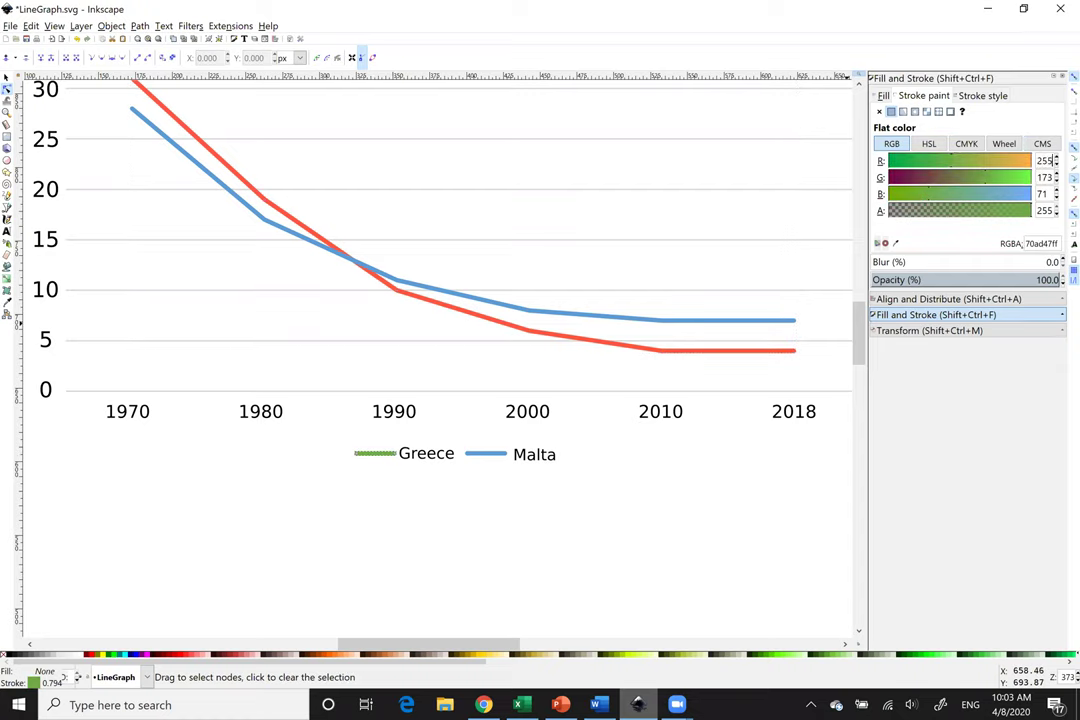
key("Tab")
type("84")
key("Tab")
type("62")
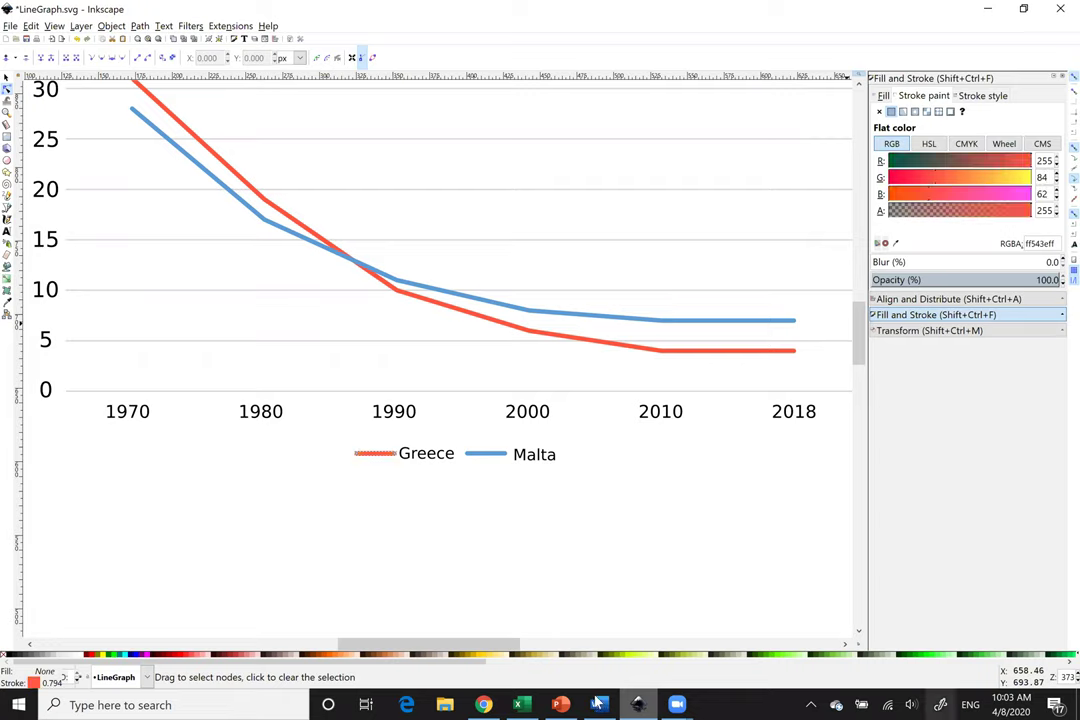
Set the stroke paint of the chart's blue Malta line to the second iWantHue color, RGB 189, 134, 255.
left_click(484, 704)
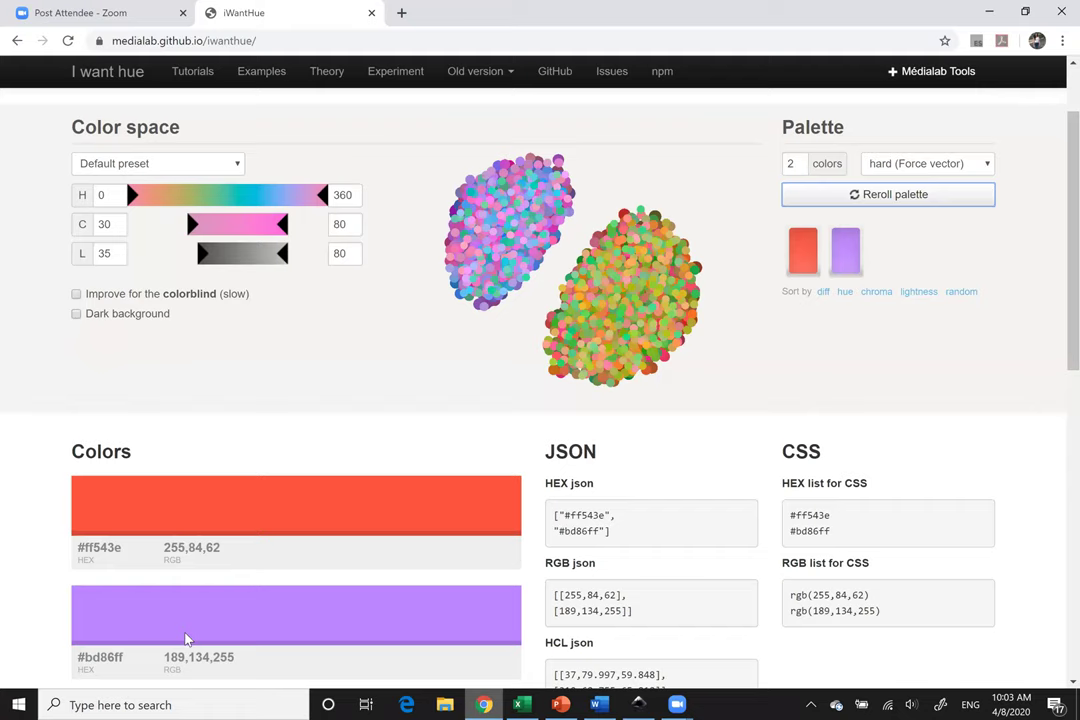
left_click(637, 704)
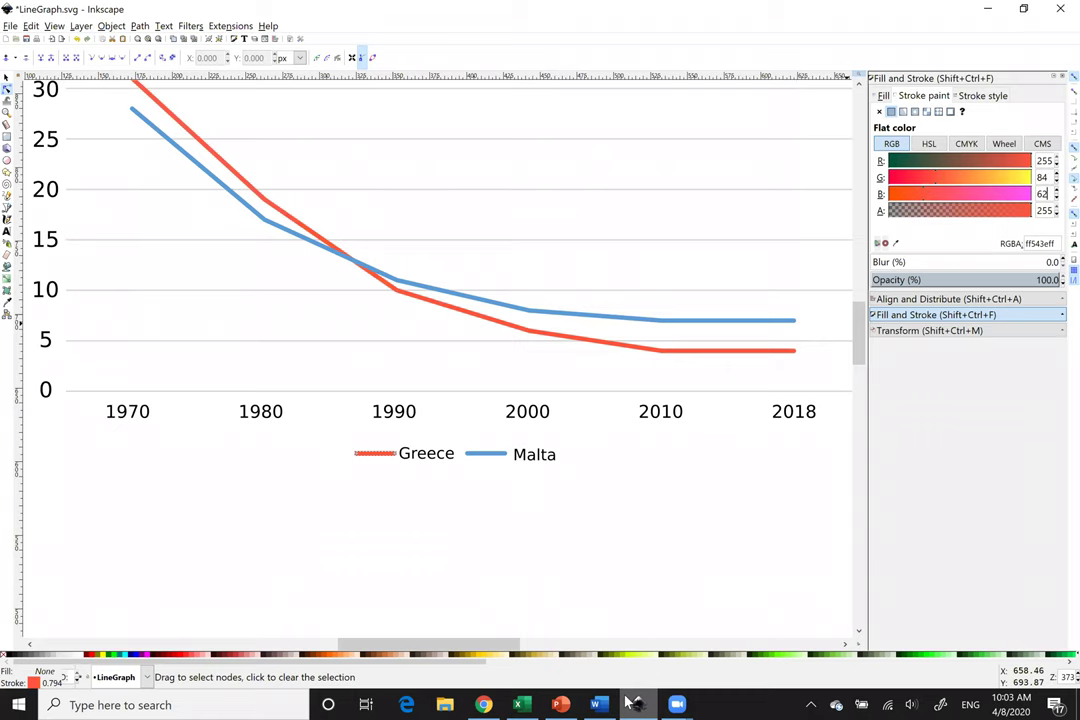
left_click(612, 318)
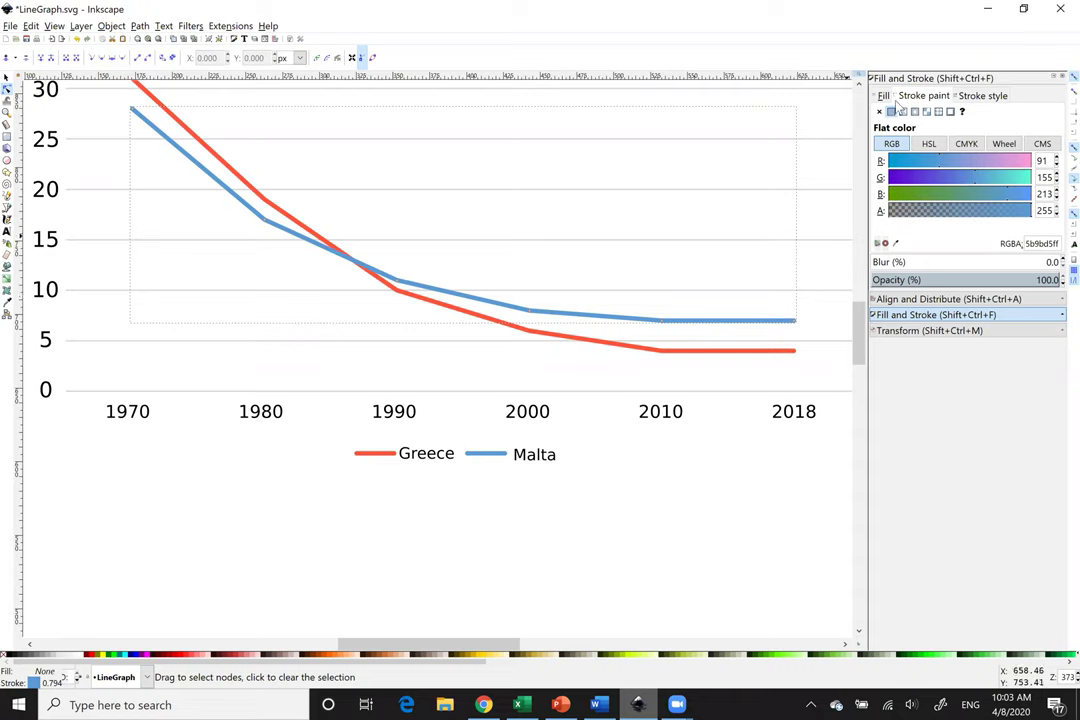
left_click(484, 705)
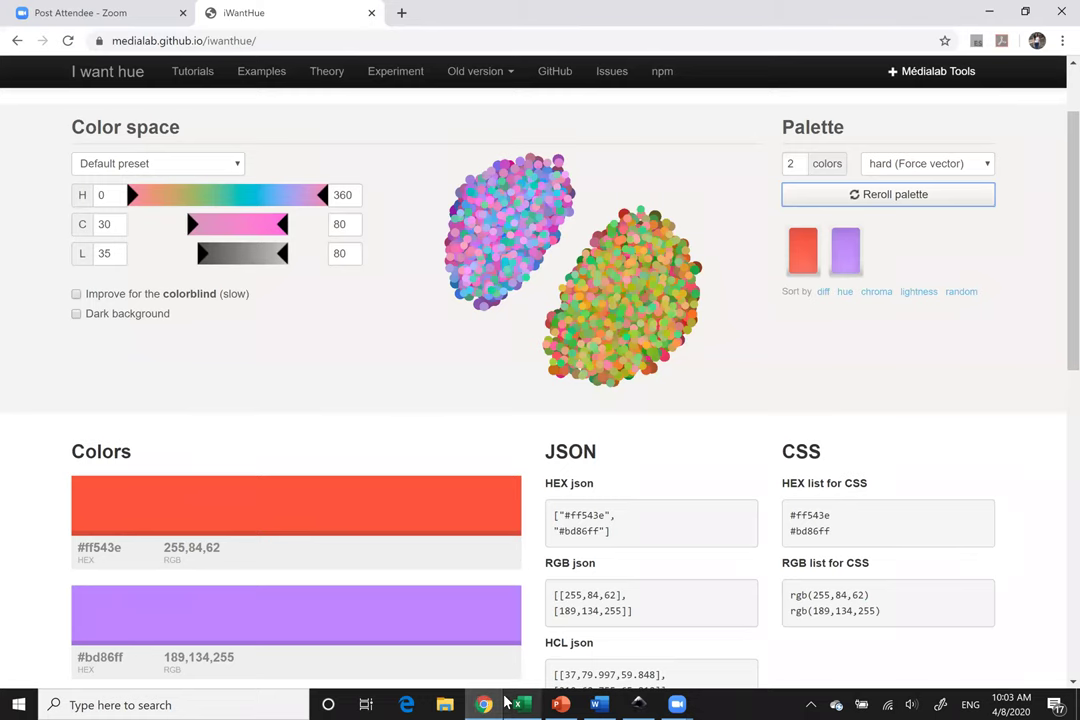
left_click(640, 704)
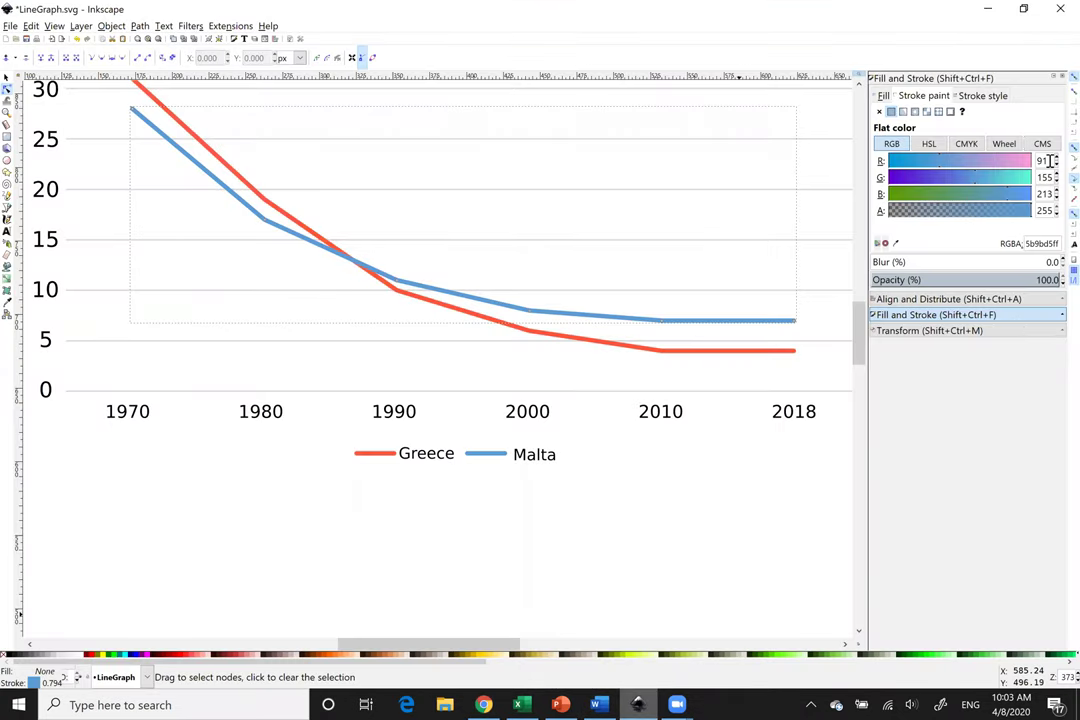
key("BackSpace")
key("Tab")
type("1")
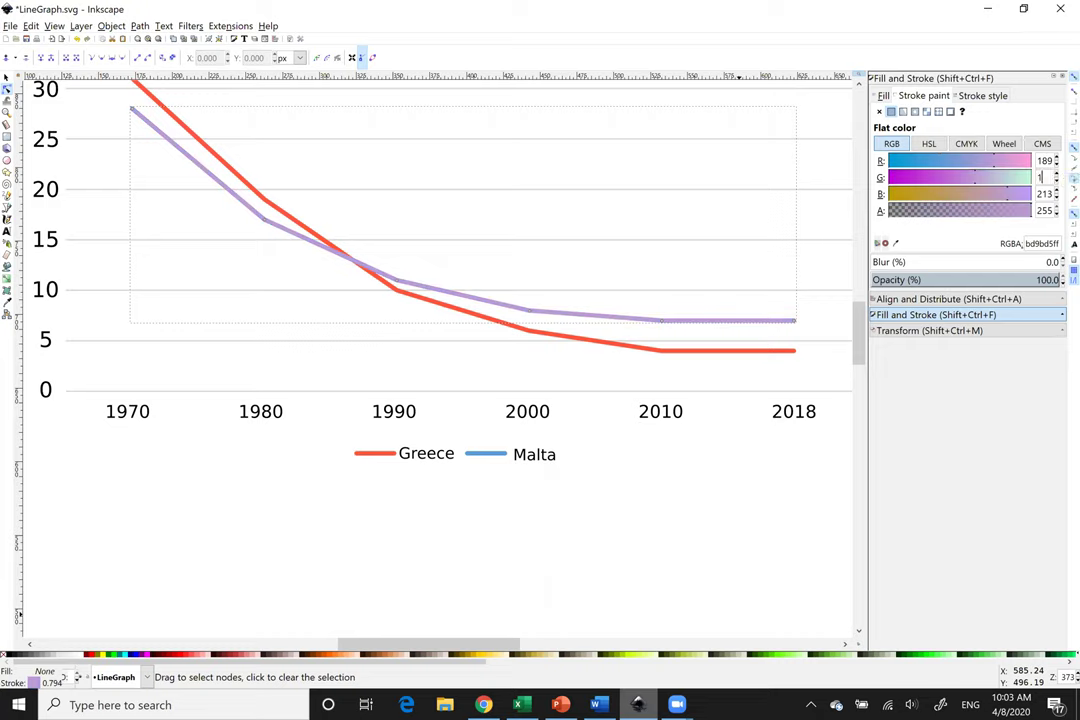
key("Tab")
type("2")
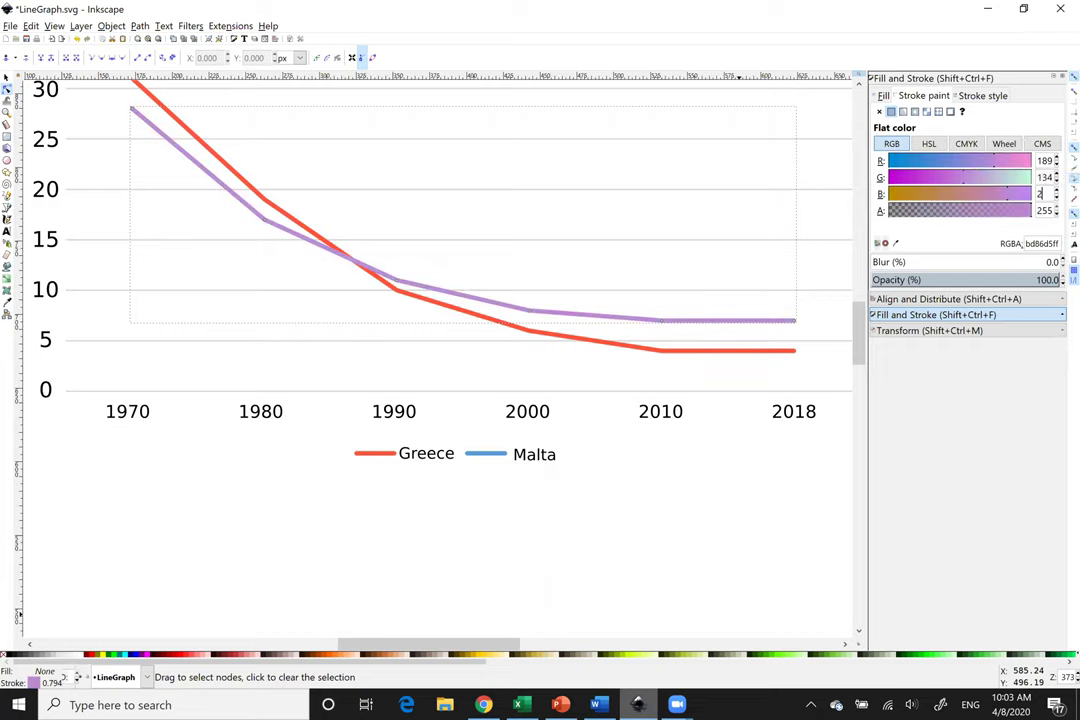
type("55")
key("Tab")
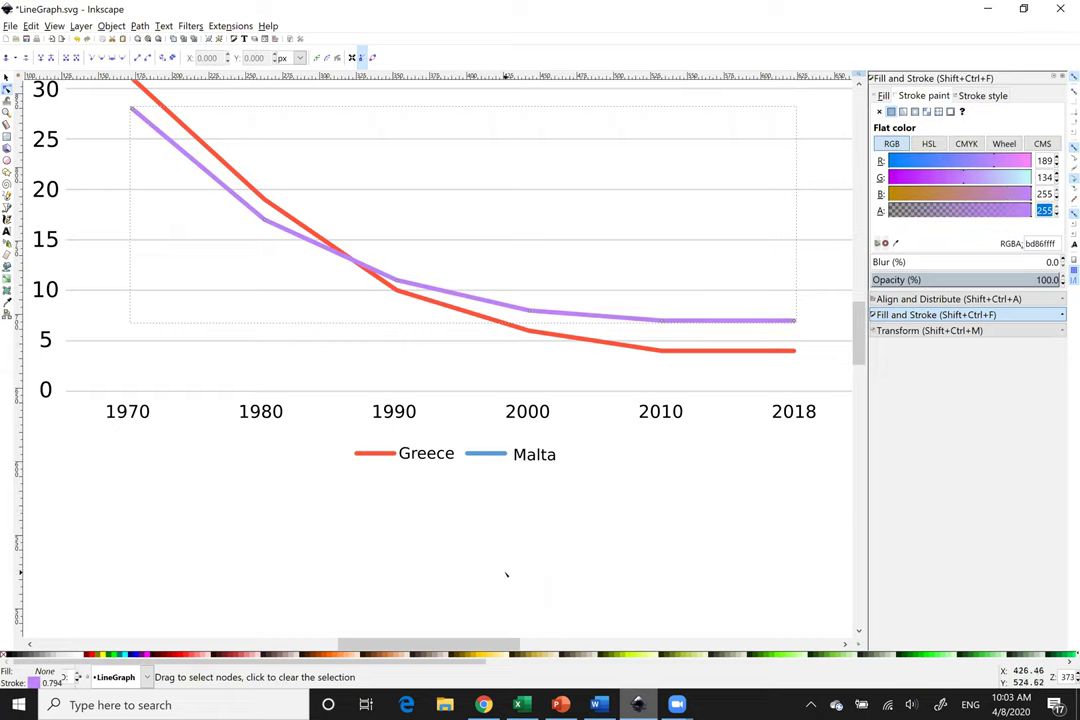
Set the stroke paint of the blue Malta line in the legend to RGB 189, 134, 255.
left_click(493, 454)
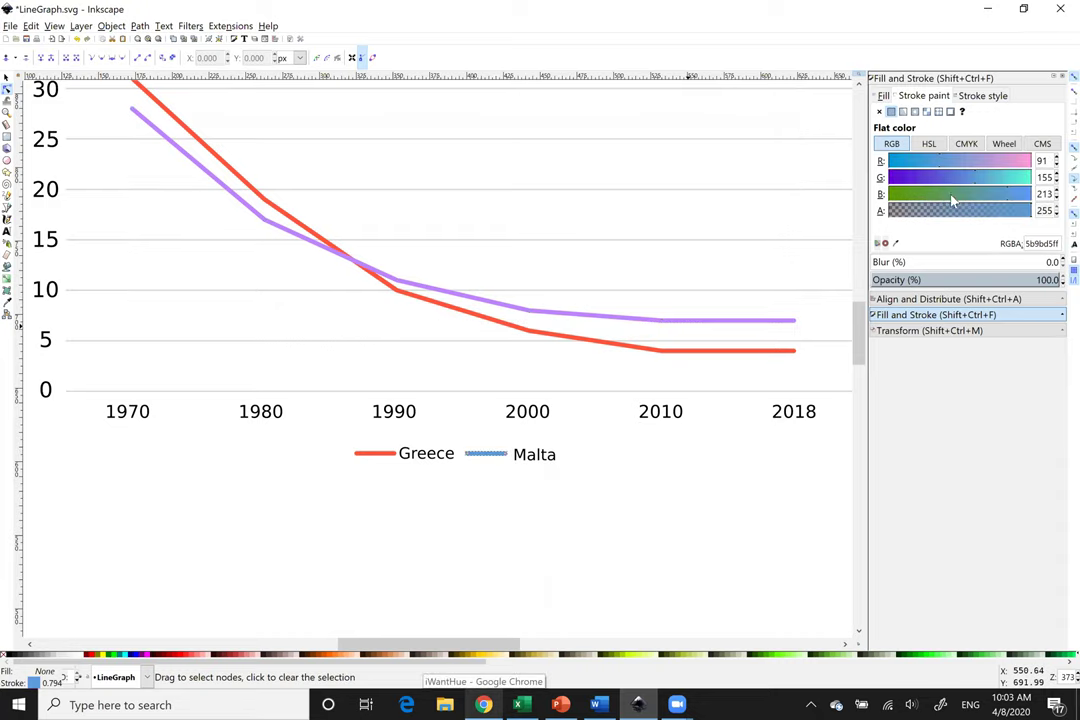
double_click(1045, 160)
type("18")
key("Tab")
type("134")
key("Tab")
type("255")
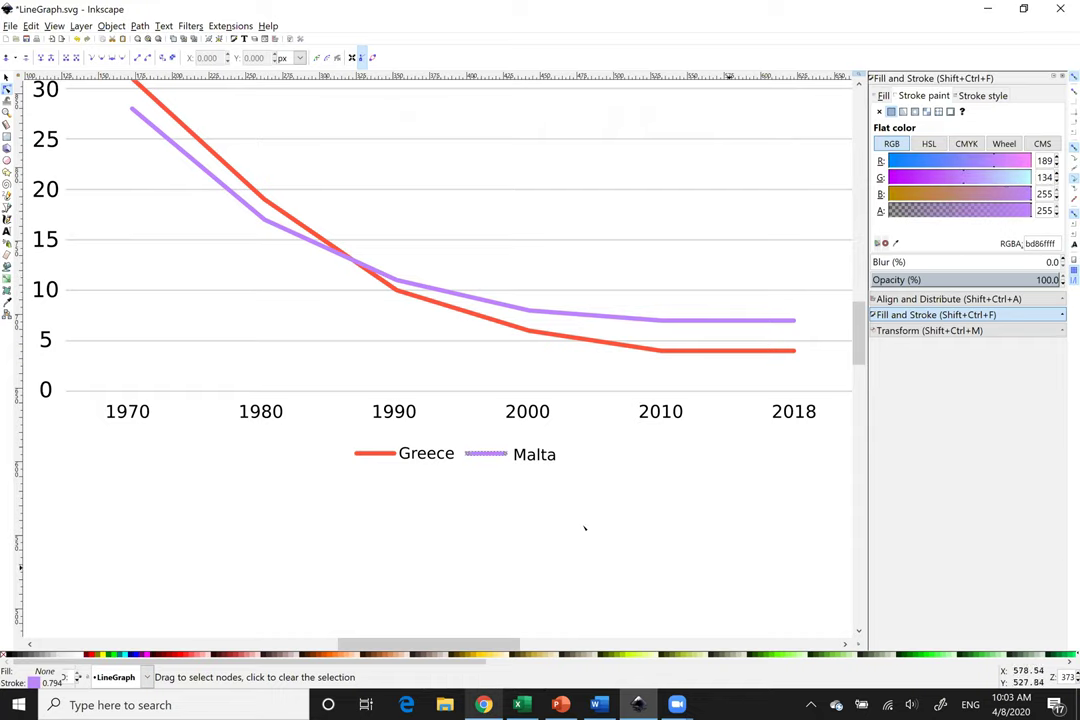
left_click(524, 507)
Save the recolored chart in LineGraph.svg and close Inkscape.
scroll(528, 528, "down", 3)
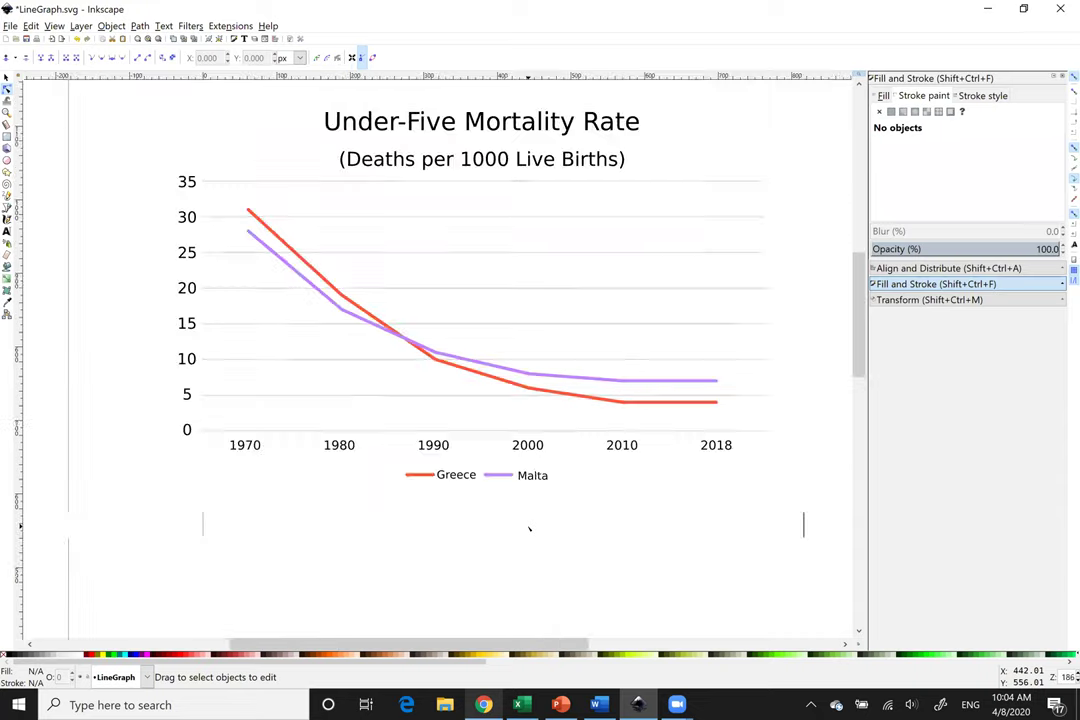
scroll(530, 529, "up", 1)
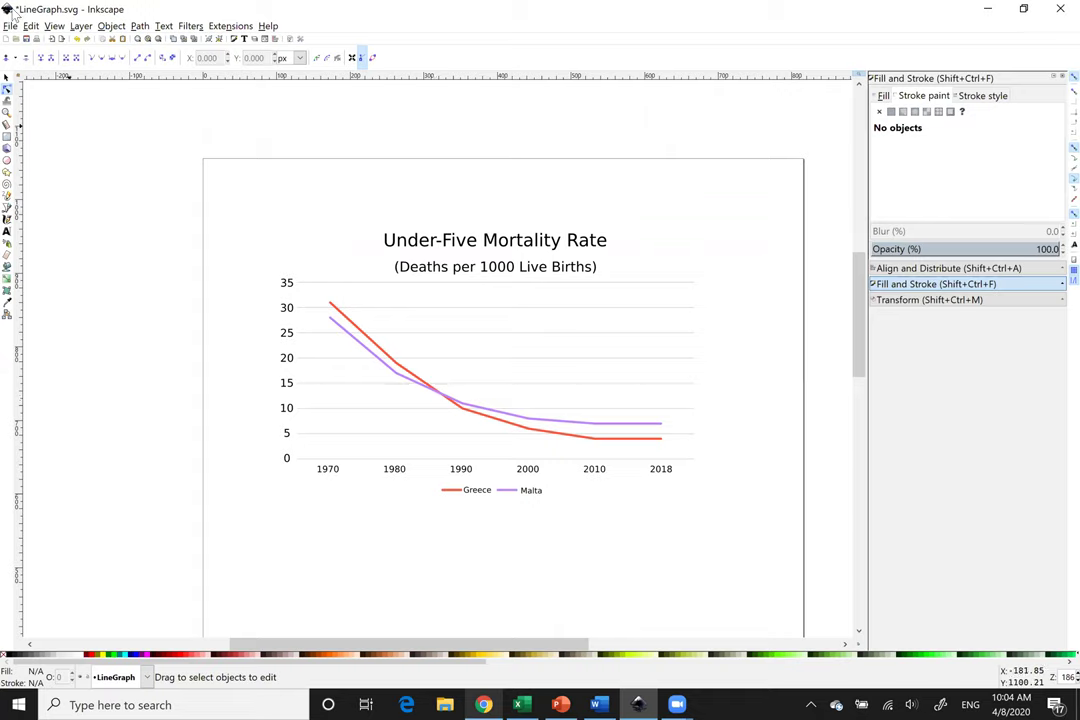
left_click(12, 27)
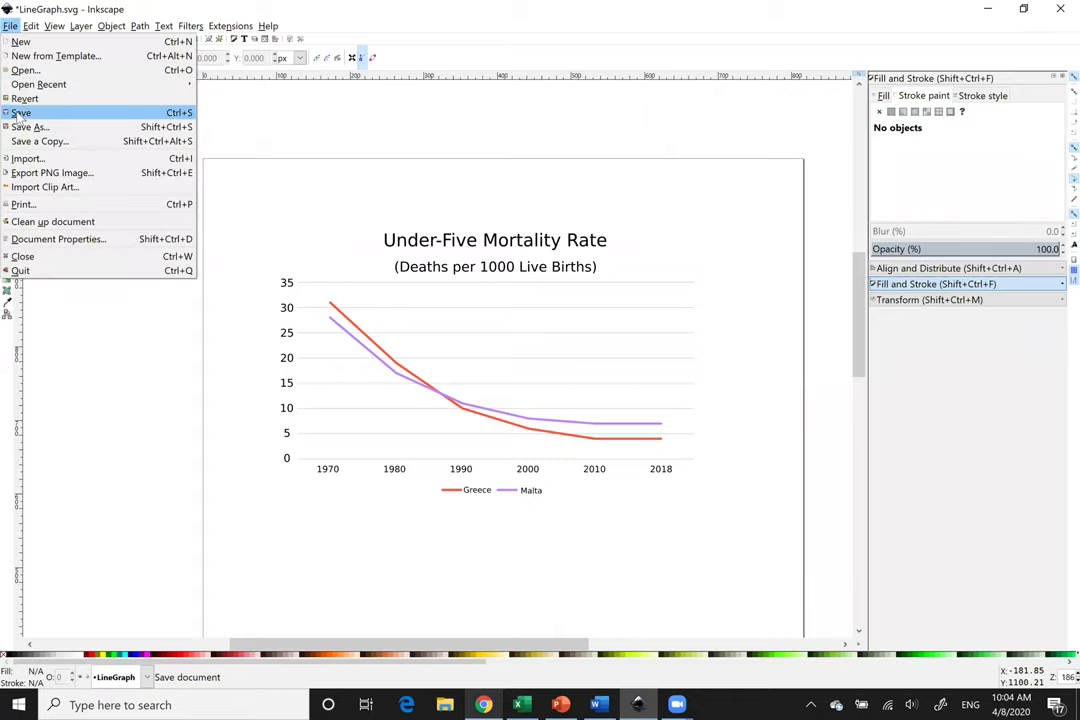
left_click(20, 104)
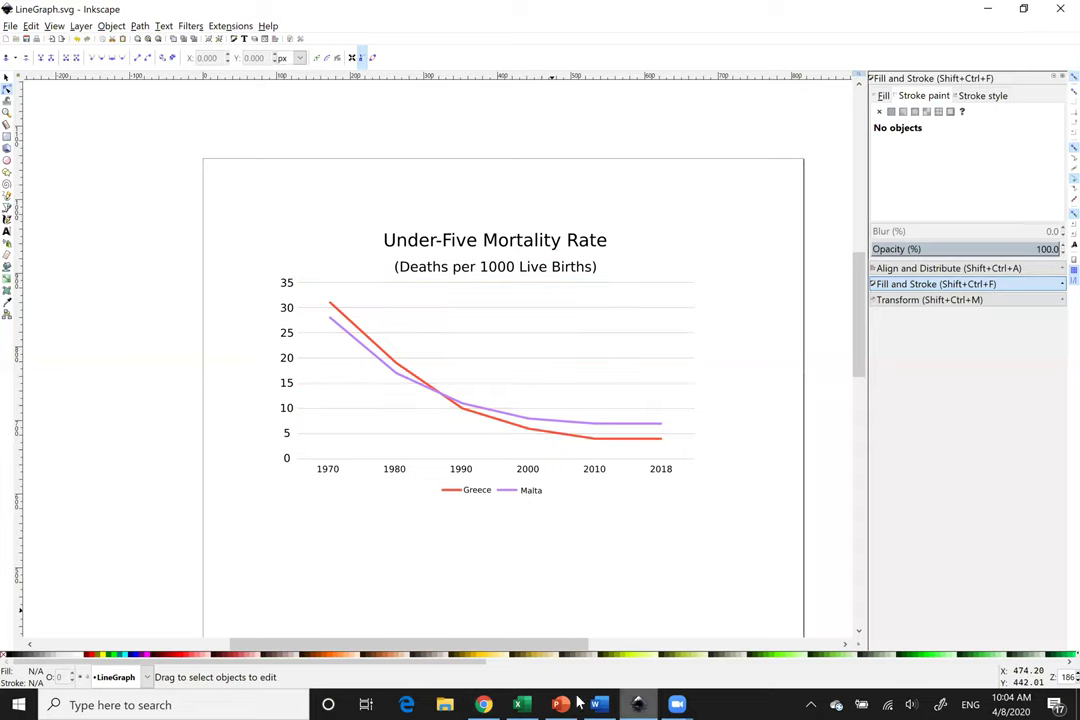
left_click(1060, 8)
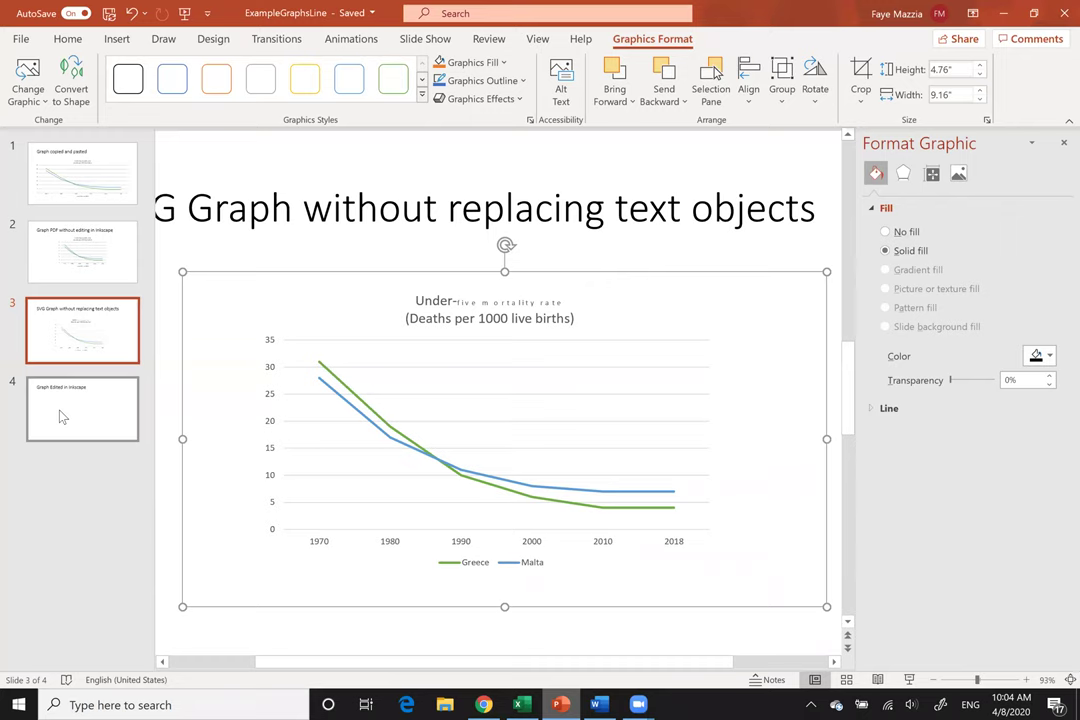
In PowerPoint, start inserting a picture on slide 4, "Graph Edited in Inkscape".
left_click(62, 412)
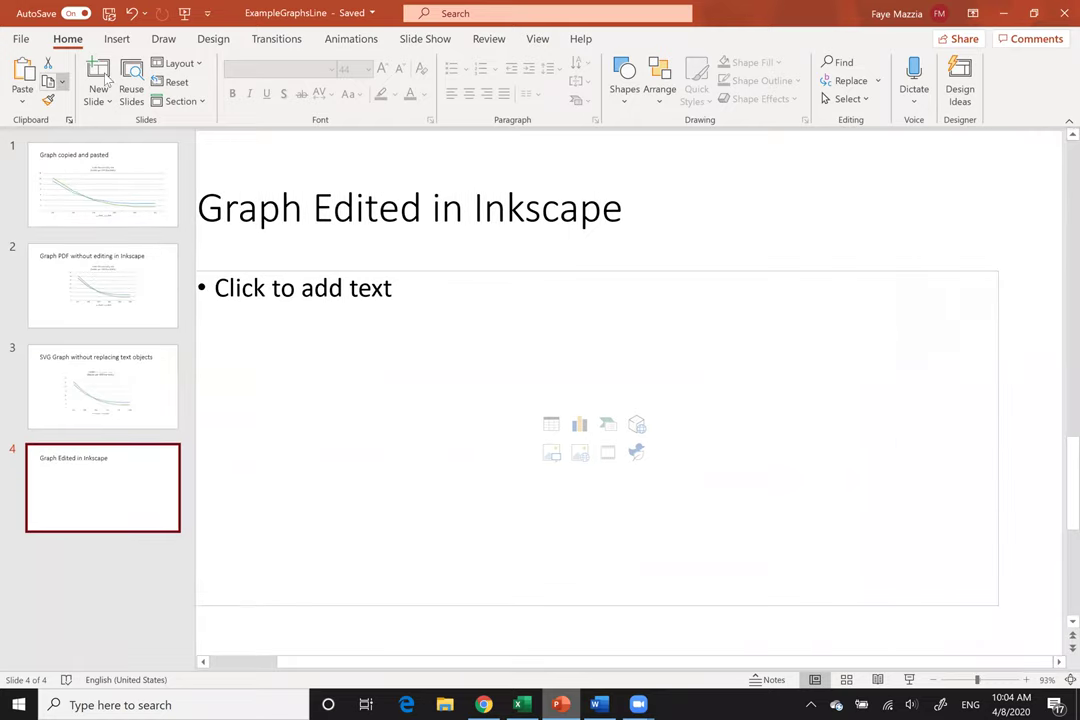
left_click(116, 38)
left_click(148, 80)
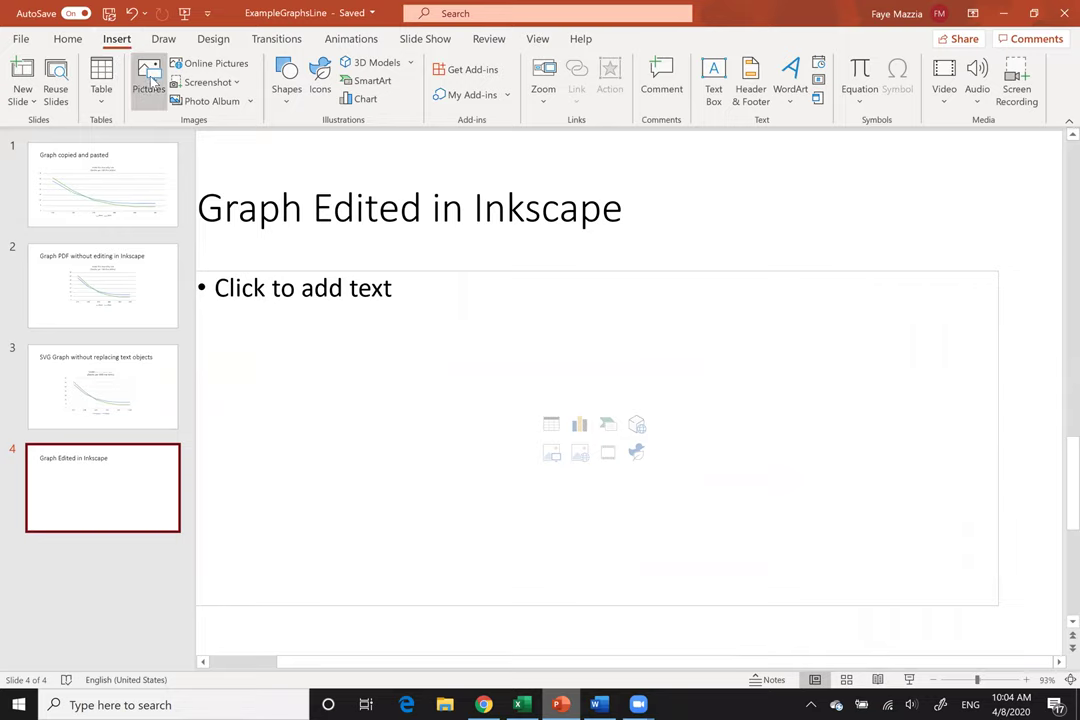